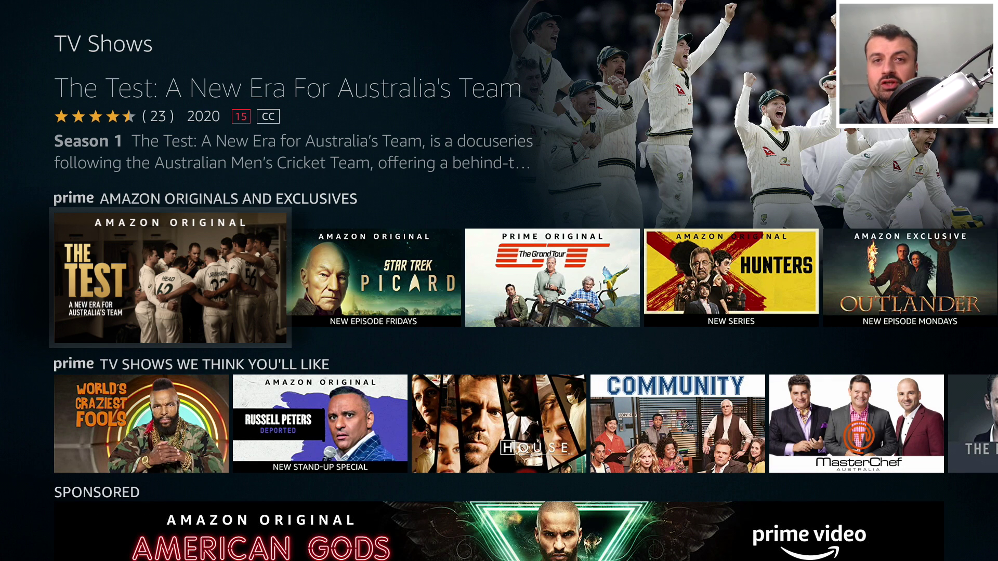
pyautogui.press('Down')
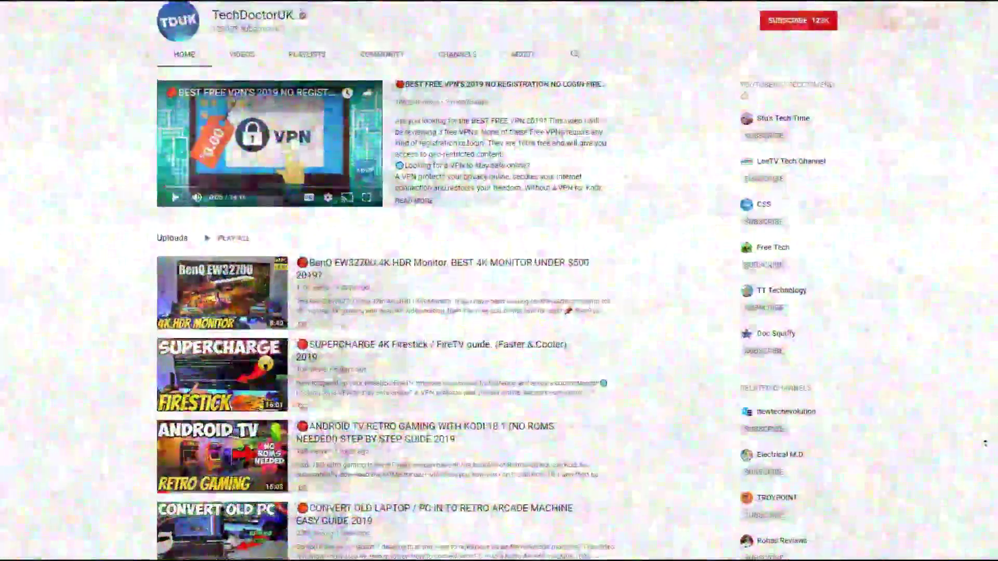
# Subscribe to the TechDoctorUK channel on YouTube and turn on its notifications.
pyautogui.scroll(3, 983, 442)
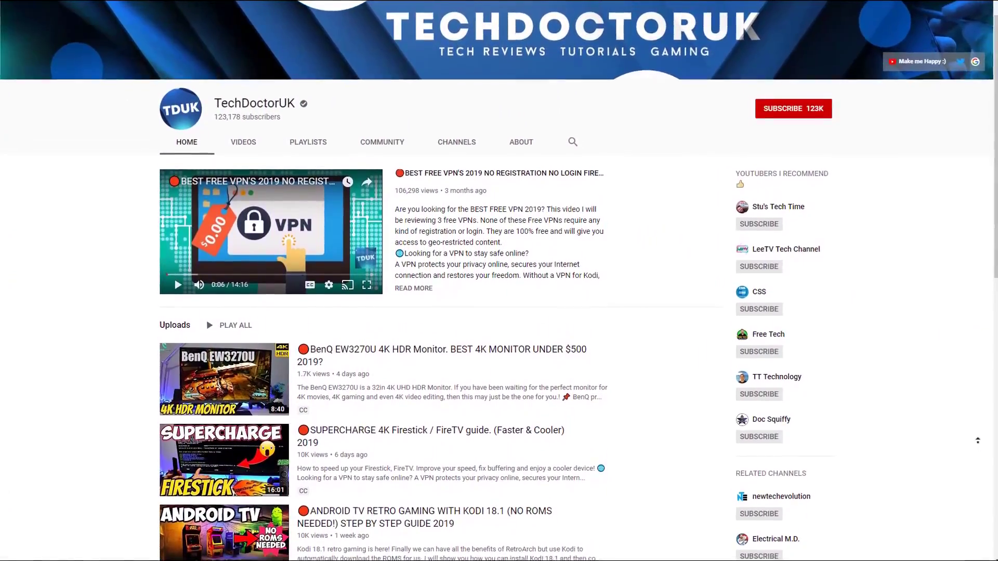
pyautogui.scroll(3, 975, 440)
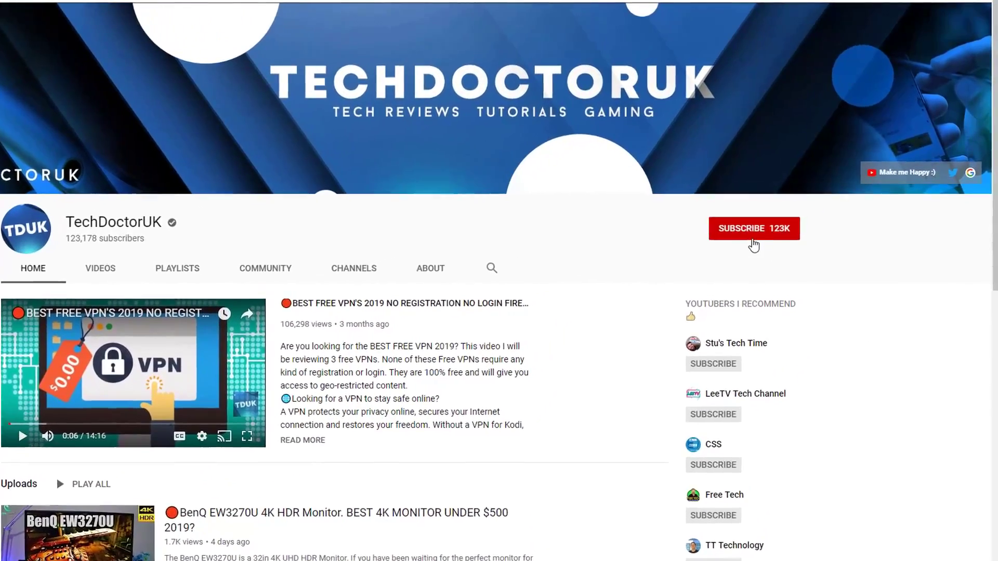
pyautogui.click(753, 244)
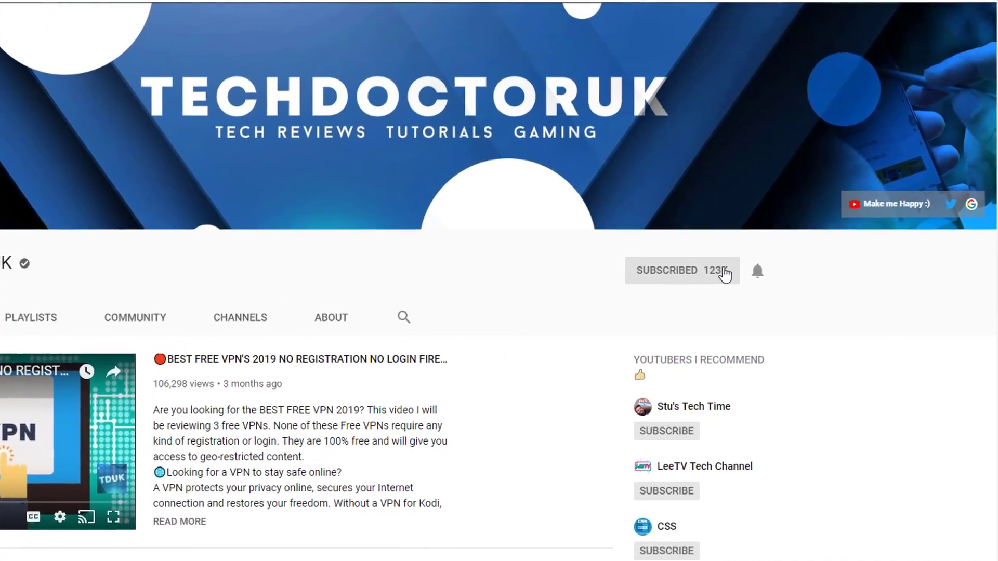
pyautogui.click(745, 284)
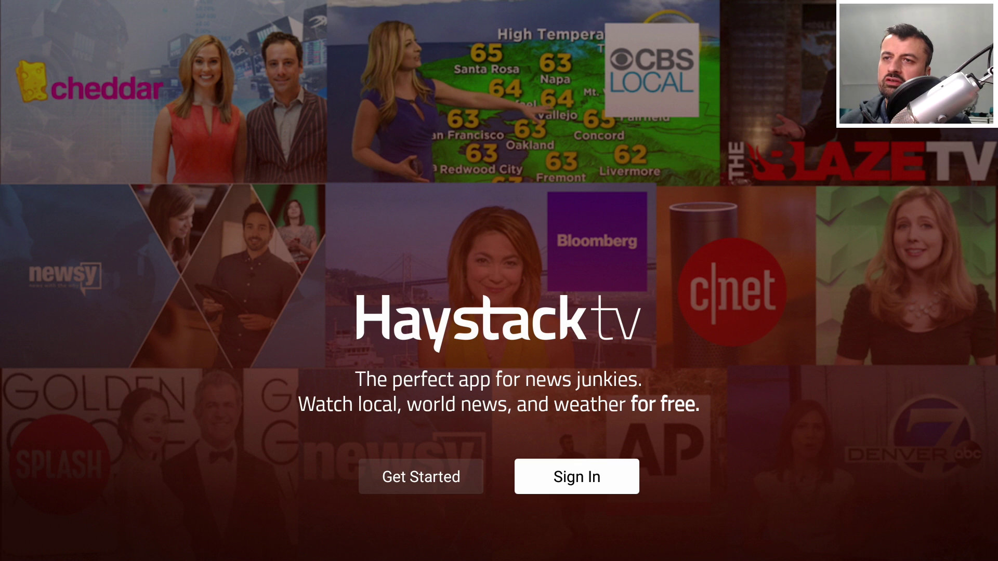
# Begin the Haystack TV setup with Get Started instead of signing in.
pyautogui.press('Left')
pyautogui.press('Right')
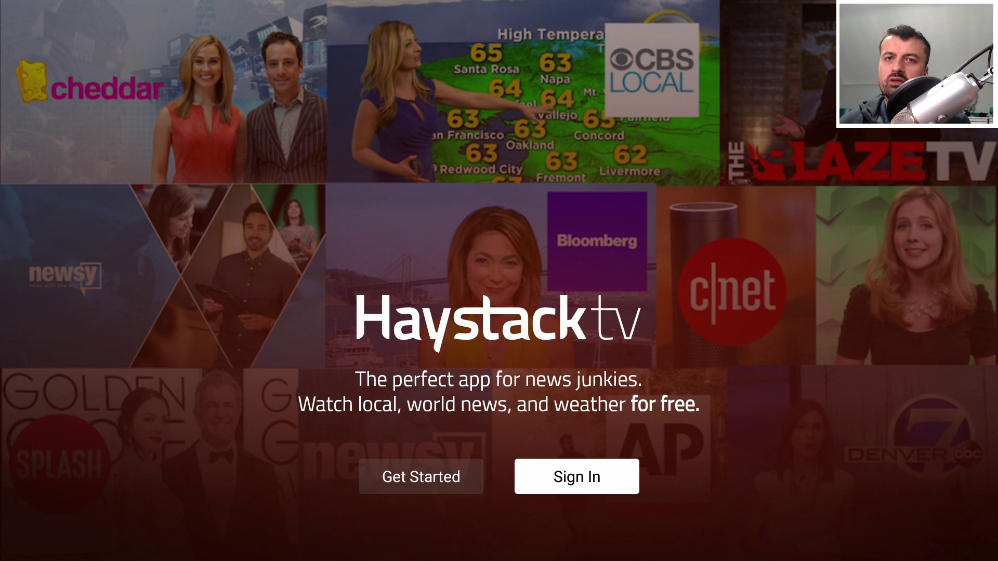
pyautogui.press('Left')
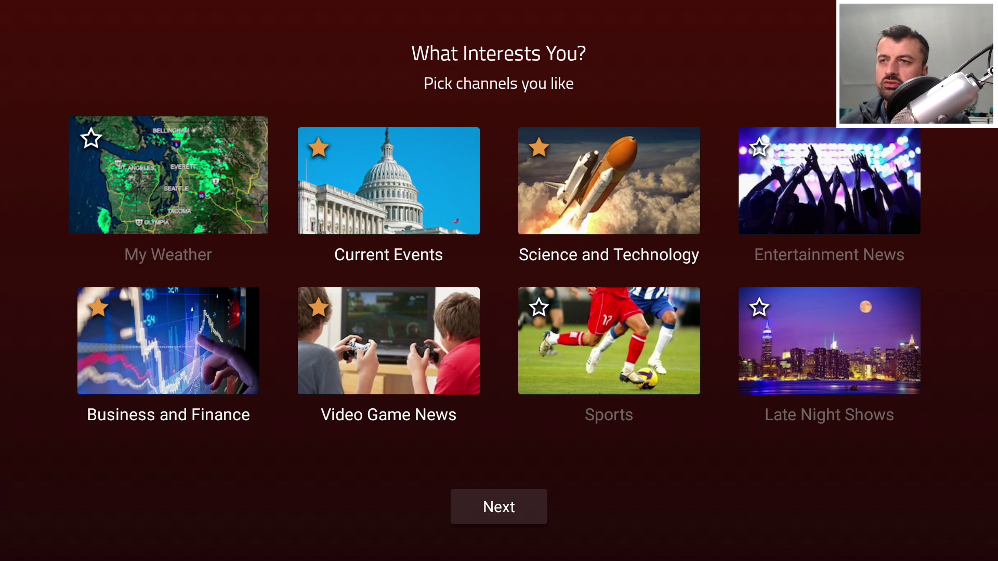
# Add Video Game News and Business and Finance to the favourite channels and continue to the news sources.
pyautogui.press('Right')
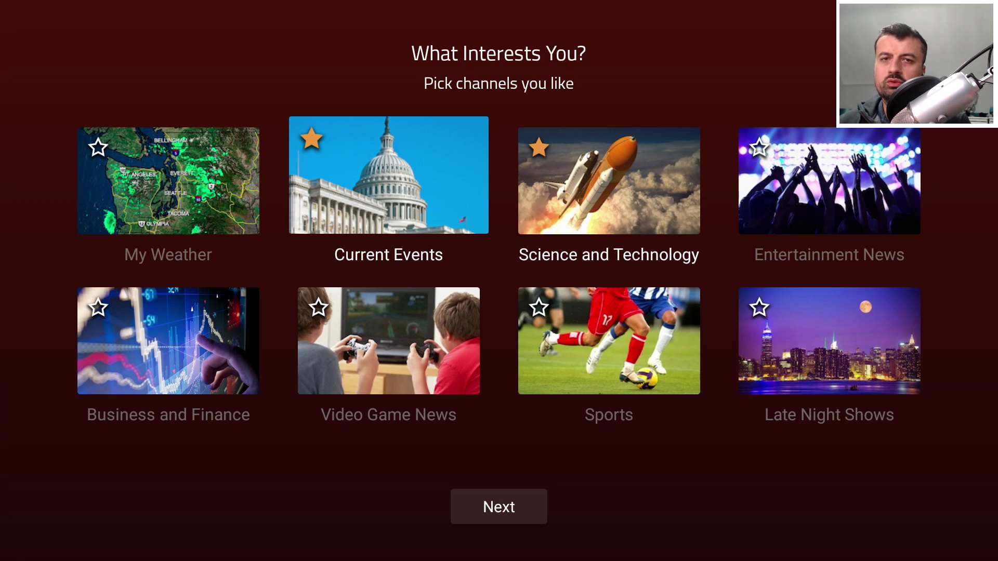
pyautogui.press('Left')
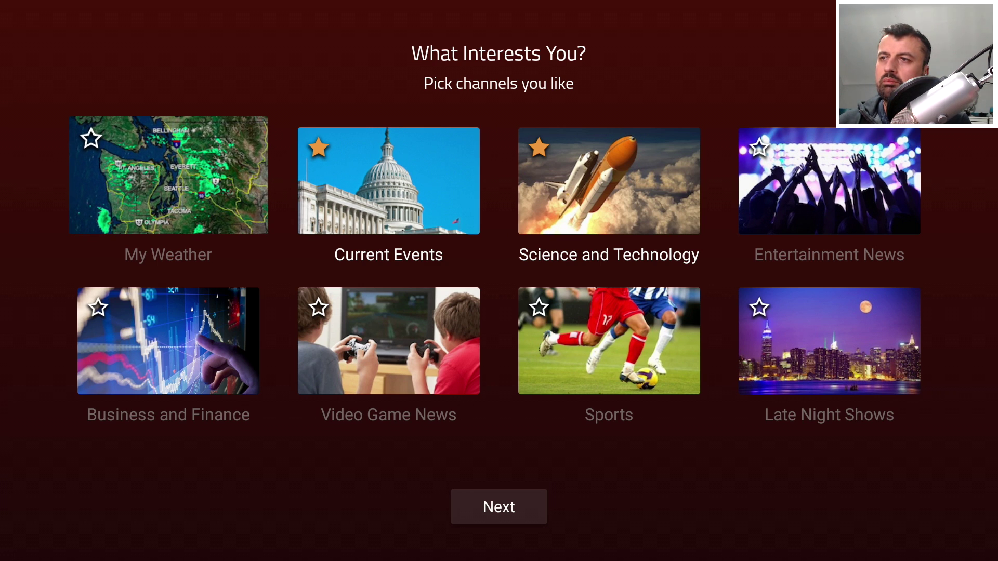
pyautogui.press('Right')
pyautogui.press('Down')
pyautogui.press('Return')
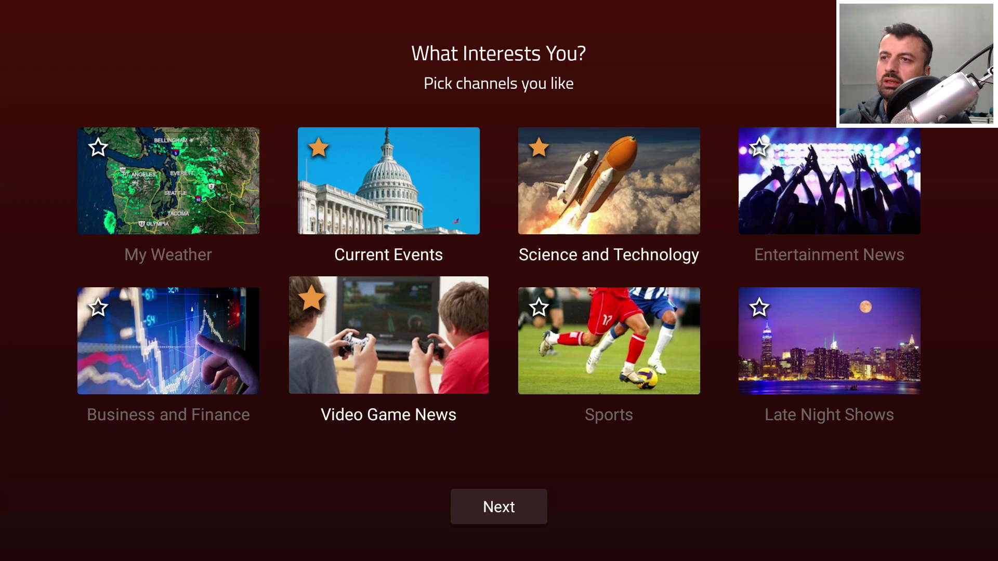
pyautogui.press('Left')
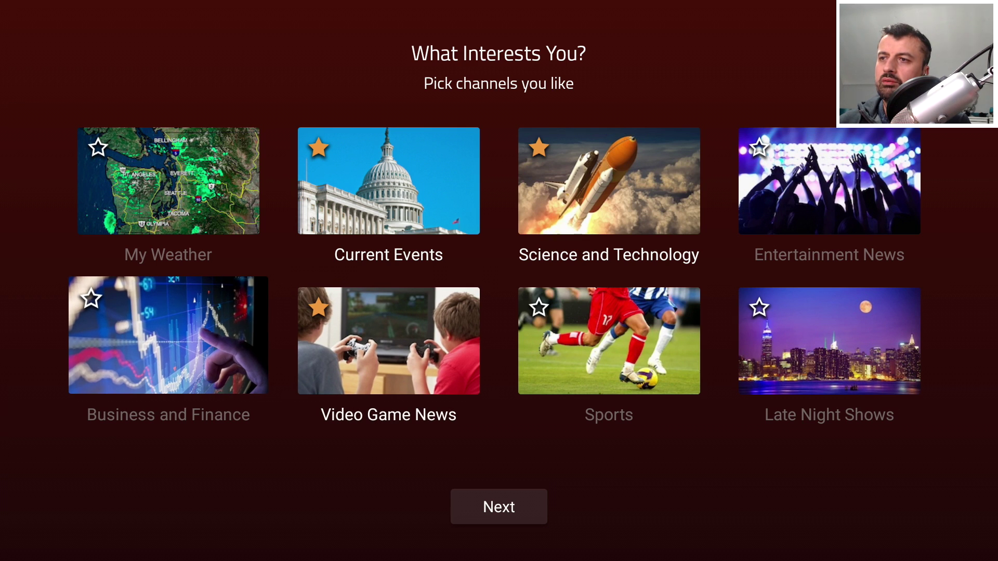
pyautogui.press('Return')
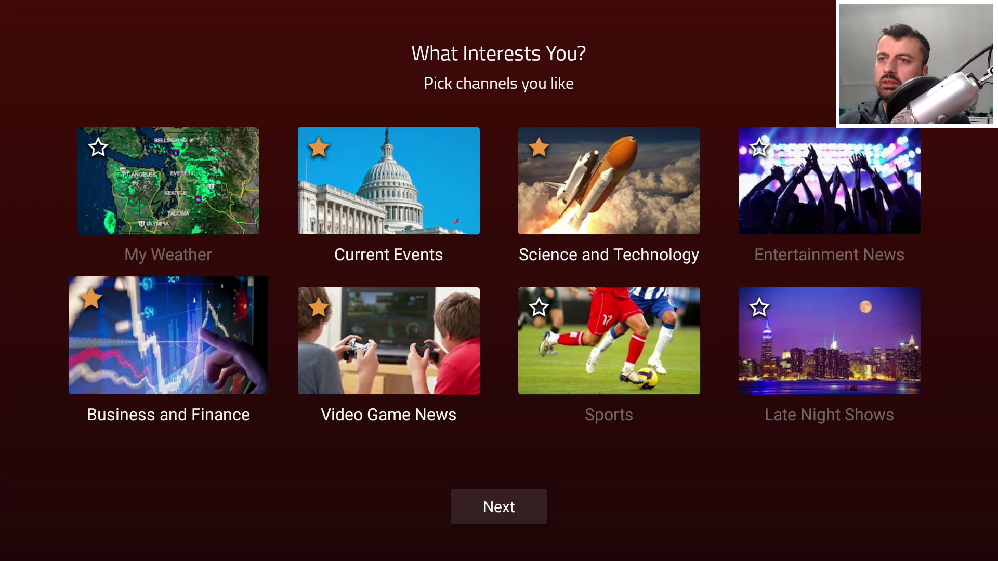
pyautogui.press('Down')
pyautogui.press('Return')
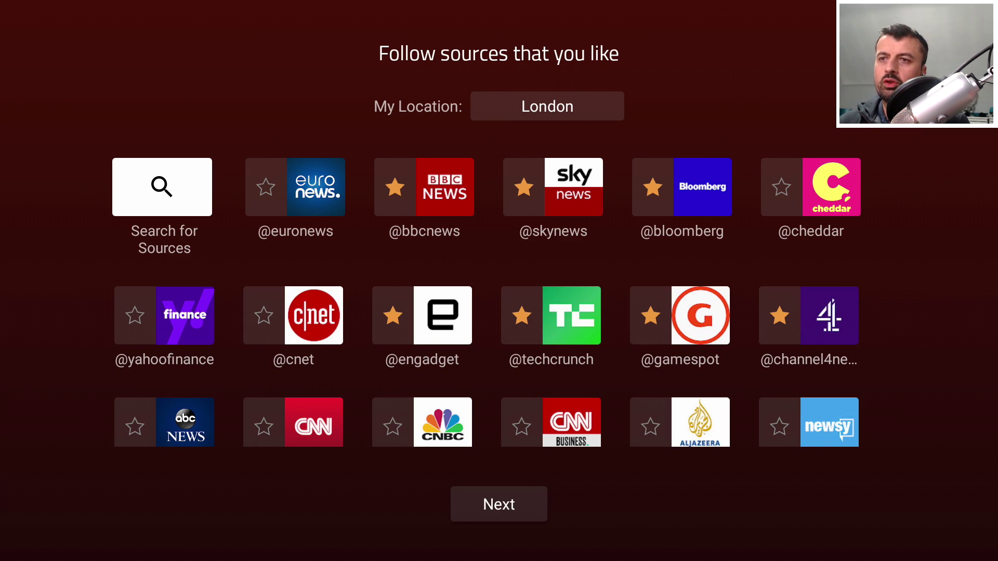
# Follow CNET as a news source.
pyautogui.press('Down')
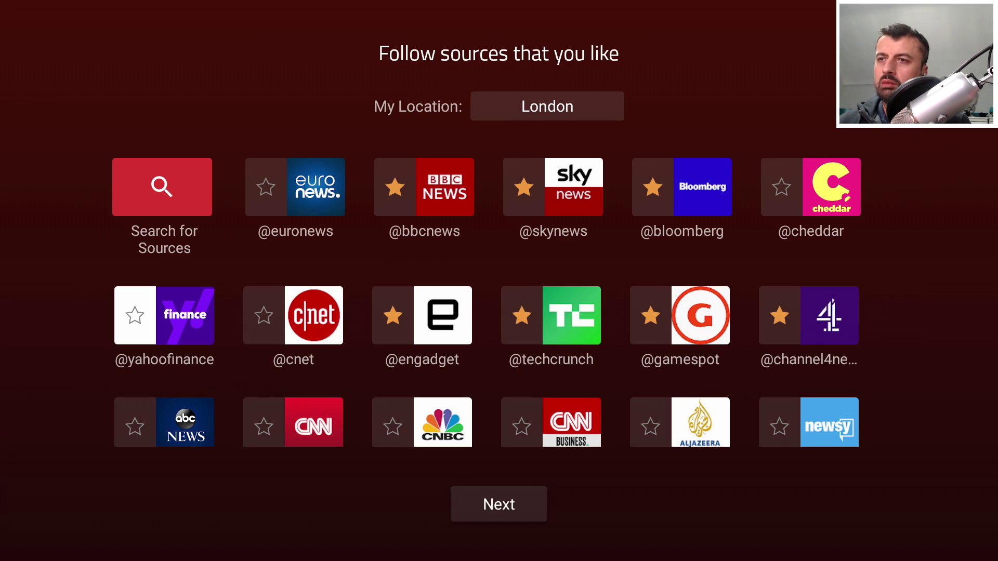
pyautogui.press('Right')
pyautogui.press('Left')
pyautogui.press('Right')
pyautogui.press('Return')
pyautogui.press('Right')
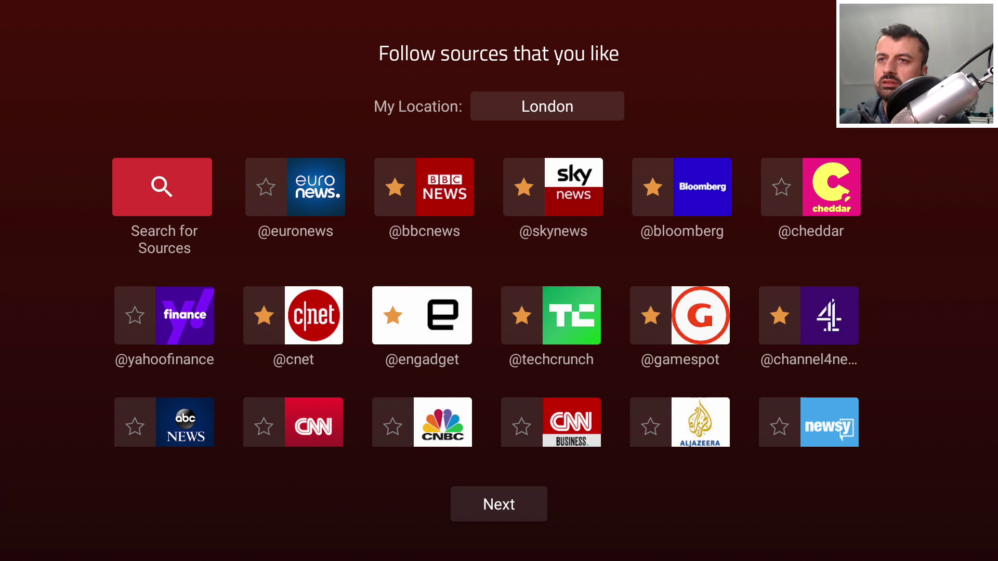
# Unfollow TechCrunch and Channel 4 News, and proceed past the source selection.
pyautogui.press('Right')
pyautogui.press('Right')
pyautogui.press('Right')
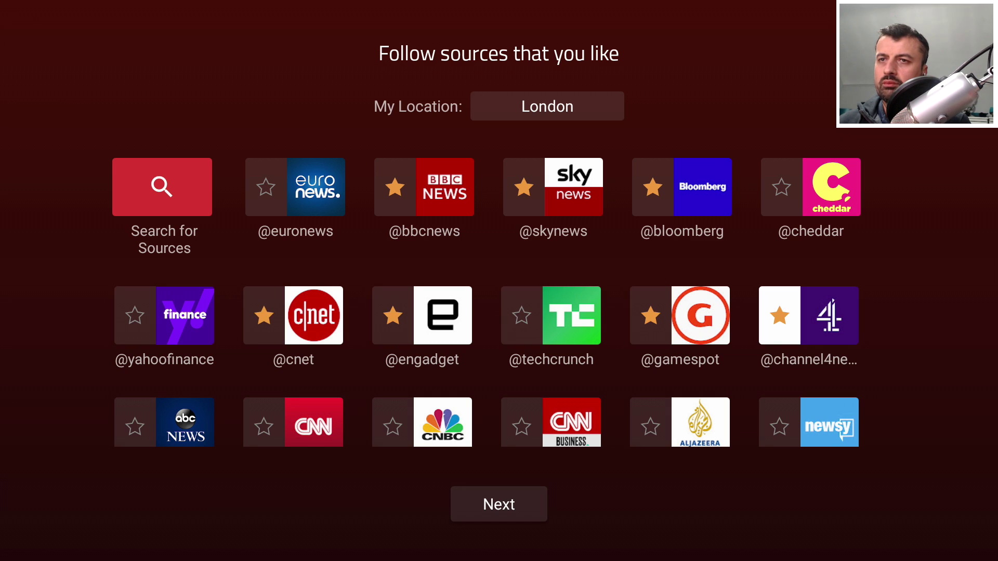
pyautogui.press('Left')
pyautogui.press('Left')
pyautogui.press('Down')
pyautogui.press('Down')
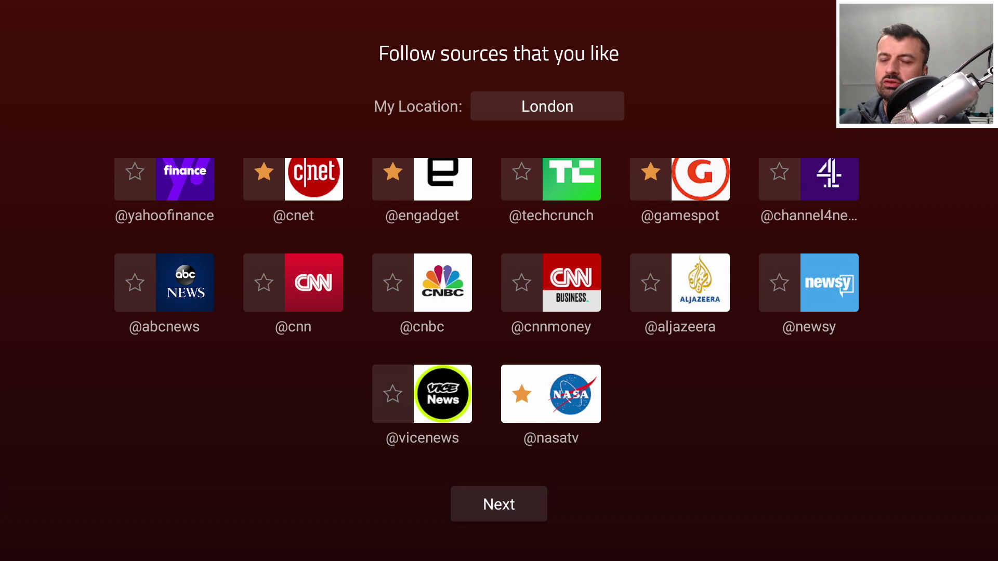
pyautogui.press('Down')
pyautogui.press('Return')
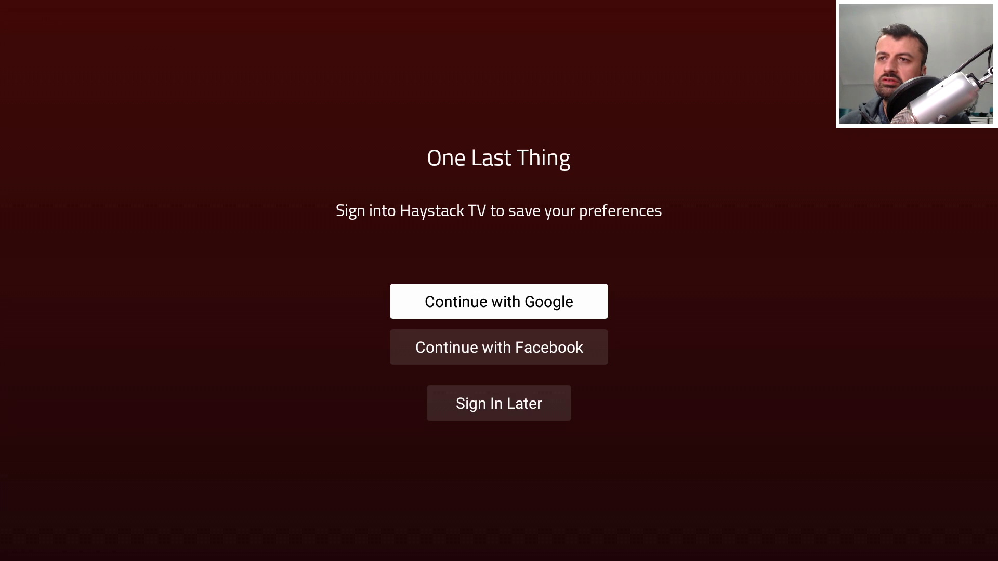
# Skip the account login by choosing Sign In Later.
pyautogui.press('Down')
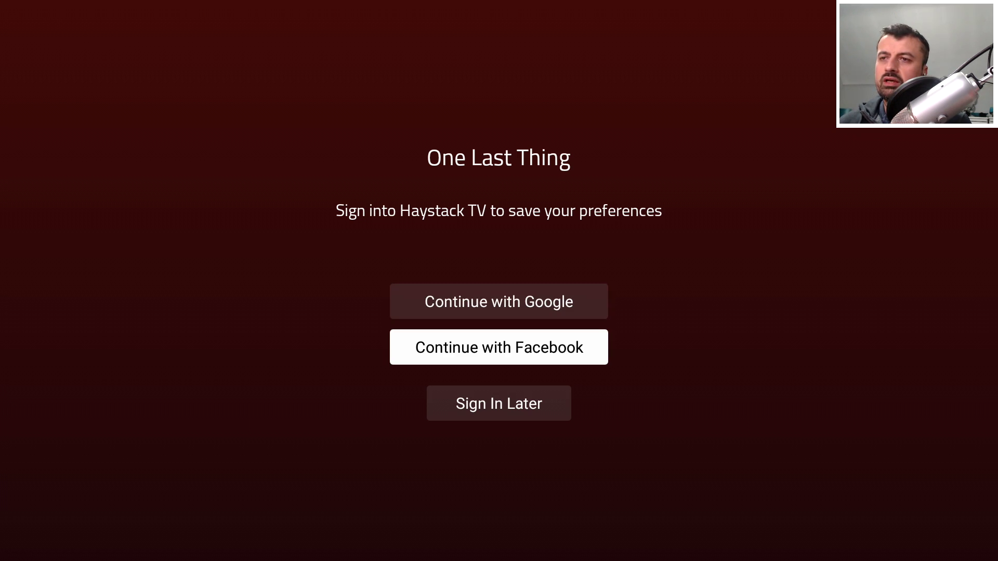
pyautogui.press('Down')
pyautogui.press('Return')
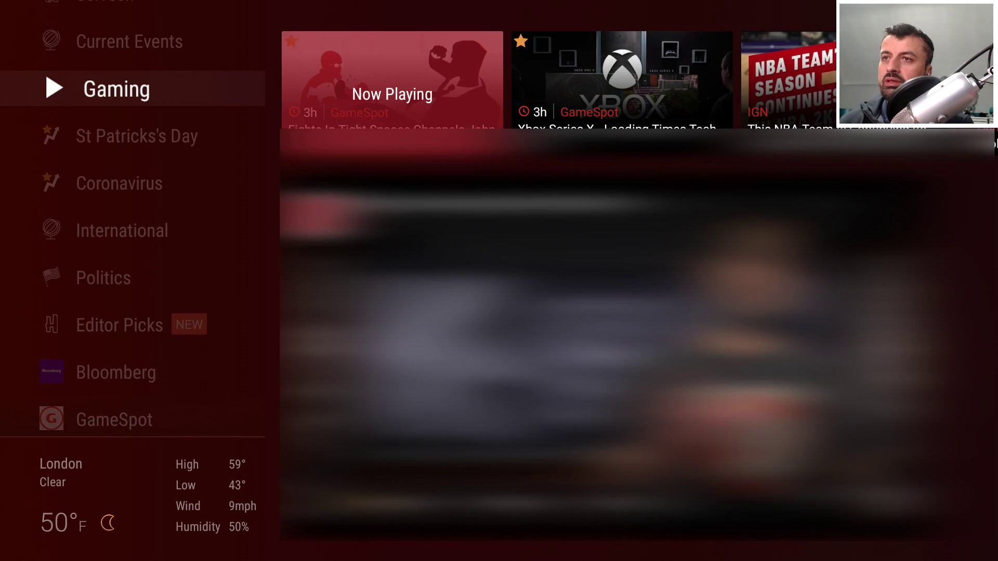
# Browse through the videos in the Gaming category, previewing several GameSpot clips, and return to the category list.
pyautogui.press('Right')
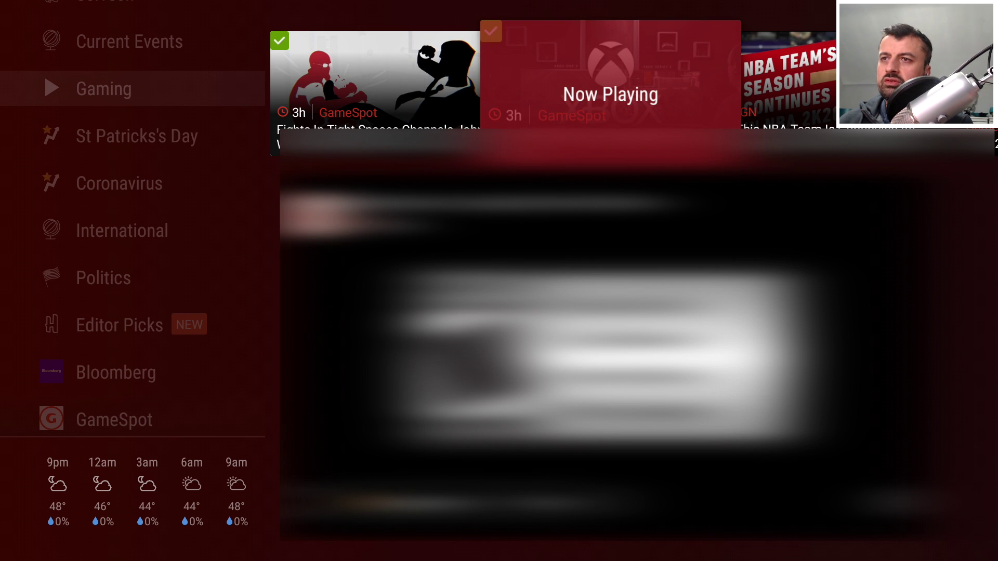
pyautogui.press('Right')
pyautogui.press('Right')
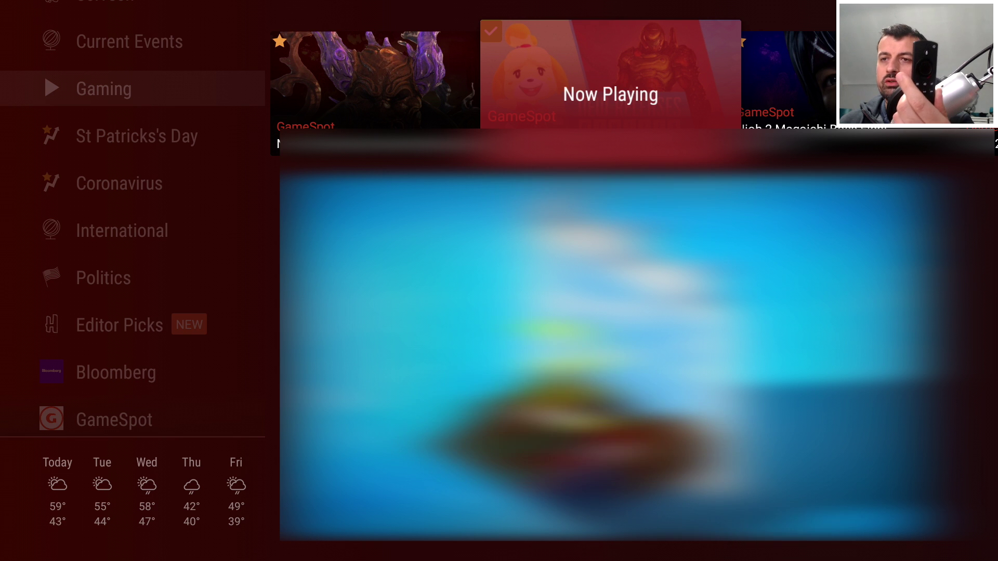
pyautogui.press('Left')
pyautogui.press('Left')
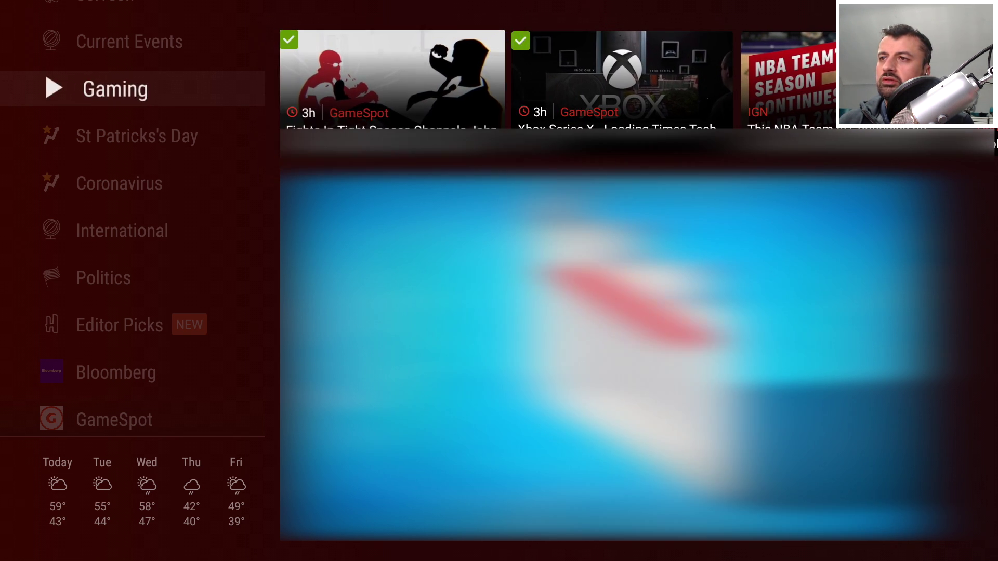
# Look through the news categories below Gaming, from St Patricks's Day and Coronavirus past Editor Picks.
pyautogui.press('Down')
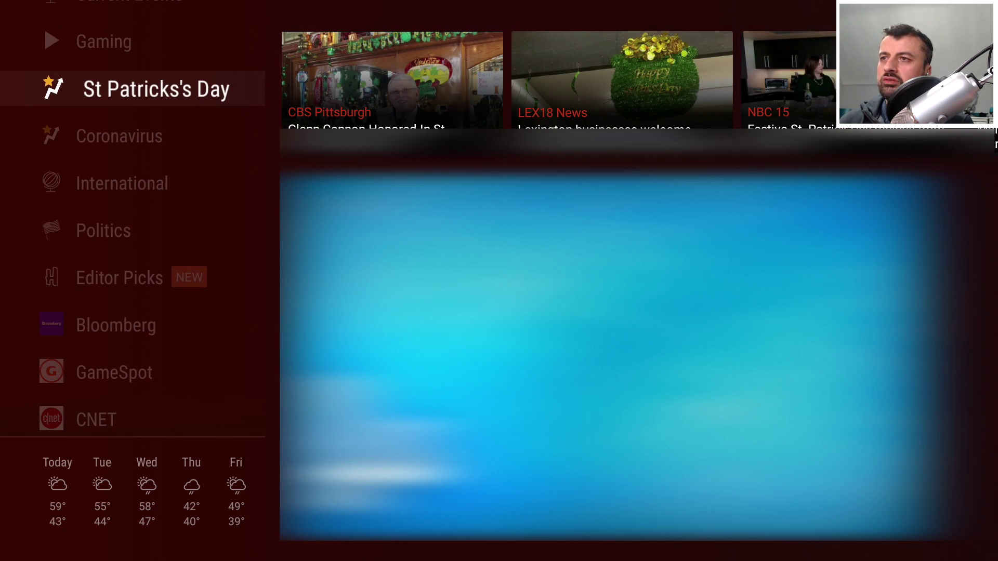
pyautogui.press('Down')
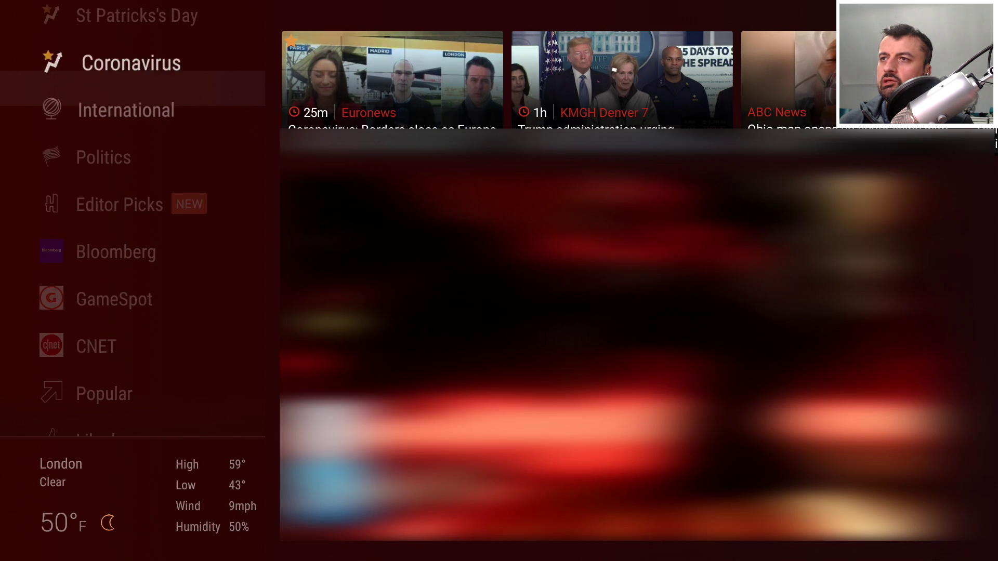
pyautogui.press('Down')
pyautogui.press('Down')
pyautogui.press('Down')
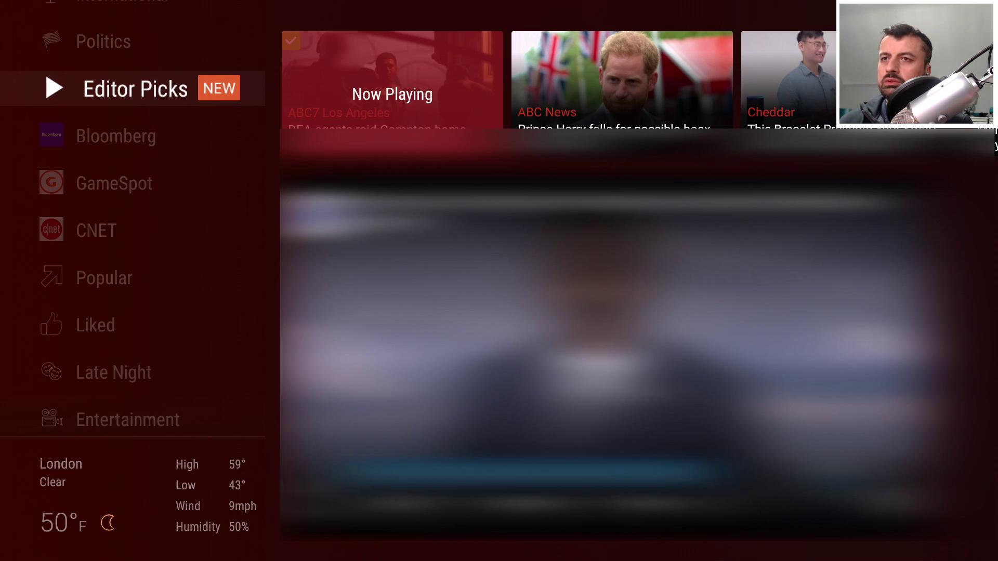
pyautogui.press('Down')
pyautogui.press('Down')
pyautogui.press('Down')
pyautogui.press('Down')
pyautogui.press('Down')
pyautogui.press('Down')
pyautogui.press('Down')
pyautogui.press('Down')
pyautogui.press('Down')
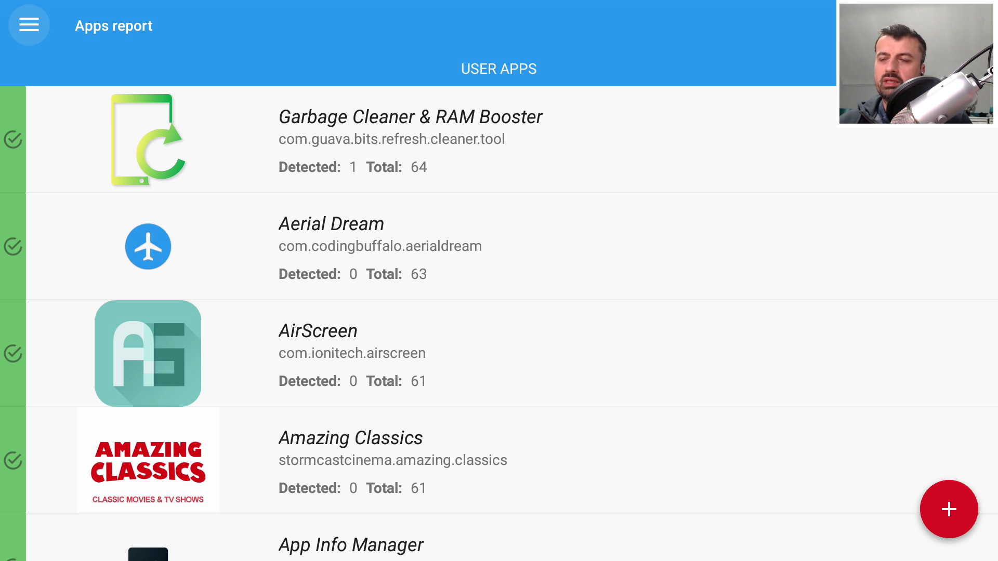
# In VirusTotal Mobile, review the detection results of the installed user apps down to alpha vnc lite.
pyautogui.press('Down')
pyautogui.press('Down')
pyautogui.press('Down')
pyautogui.press('Down')
pyautogui.press('Down')
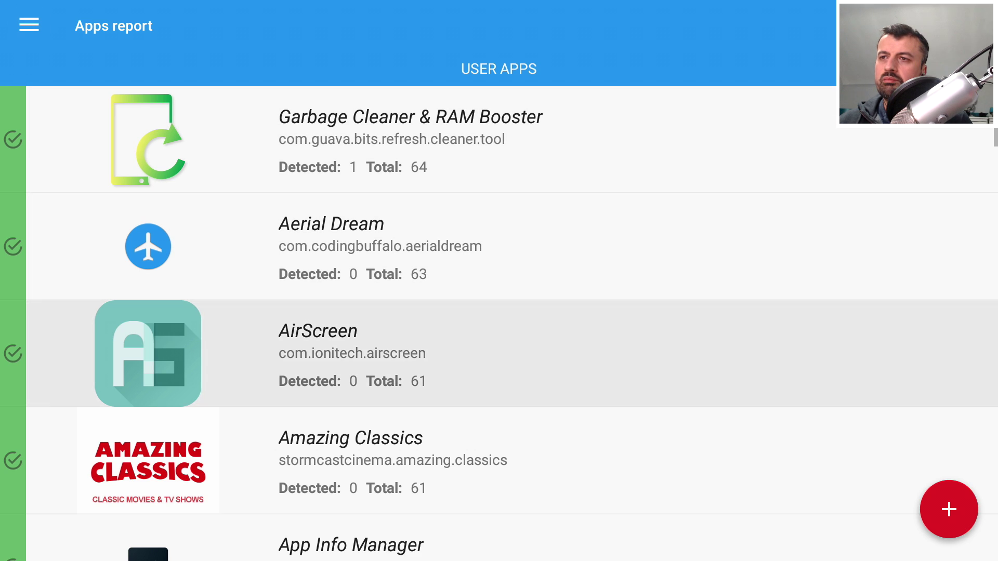
pyautogui.press('Down')
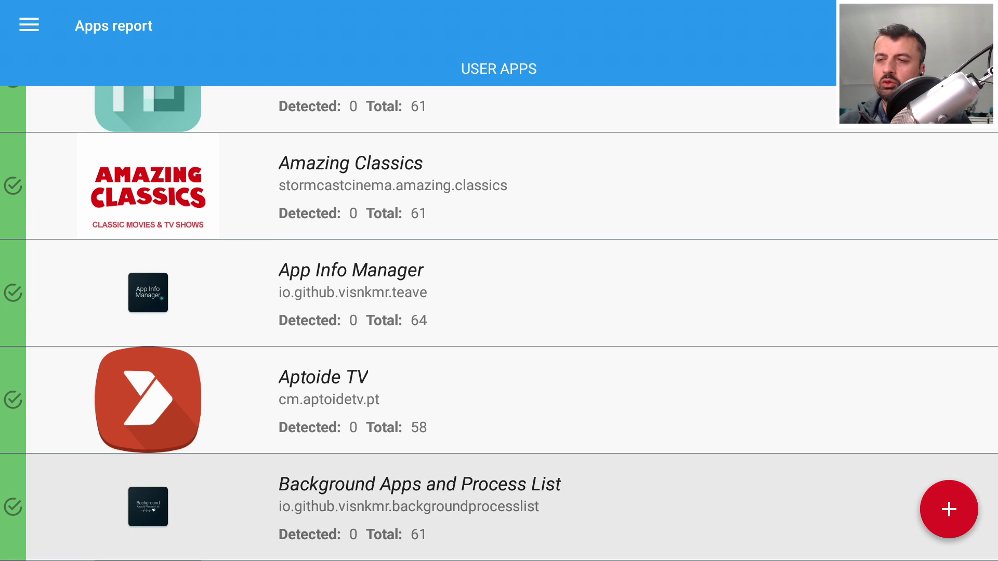
pyautogui.press('Down')
pyautogui.press('Down')
pyautogui.press('Down')
pyautogui.press('Down')
pyautogui.press('Down')
pyautogui.press('Down')
pyautogui.press('Down')
pyautogui.press('Down')
pyautogui.press('Down')
pyautogui.press('Down')
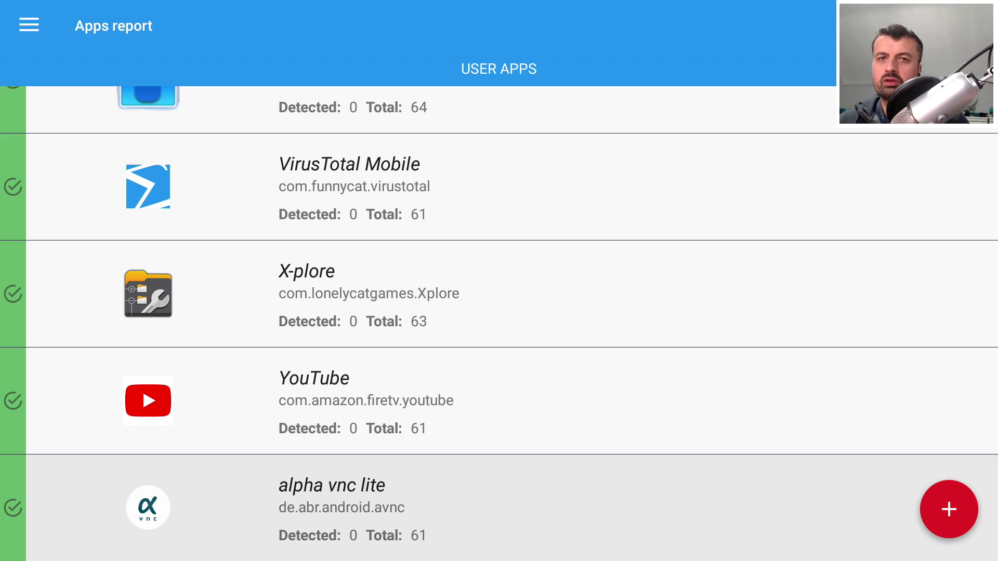
# Open the detailed VirusTotal scan report for alpha vnc lite.
pyautogui.press('Up')
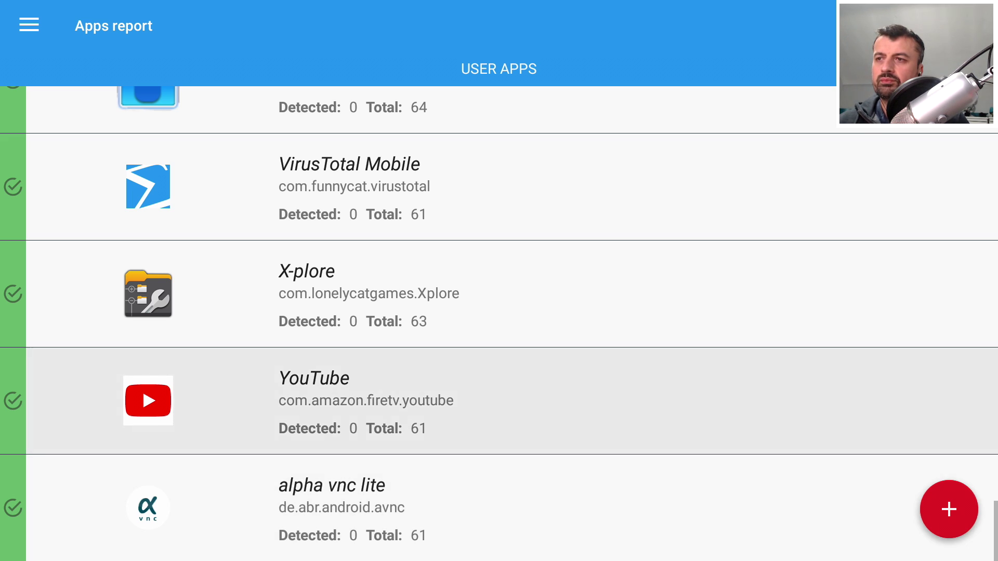
pyautogui.press('Down')
pyautogui.press('Return')
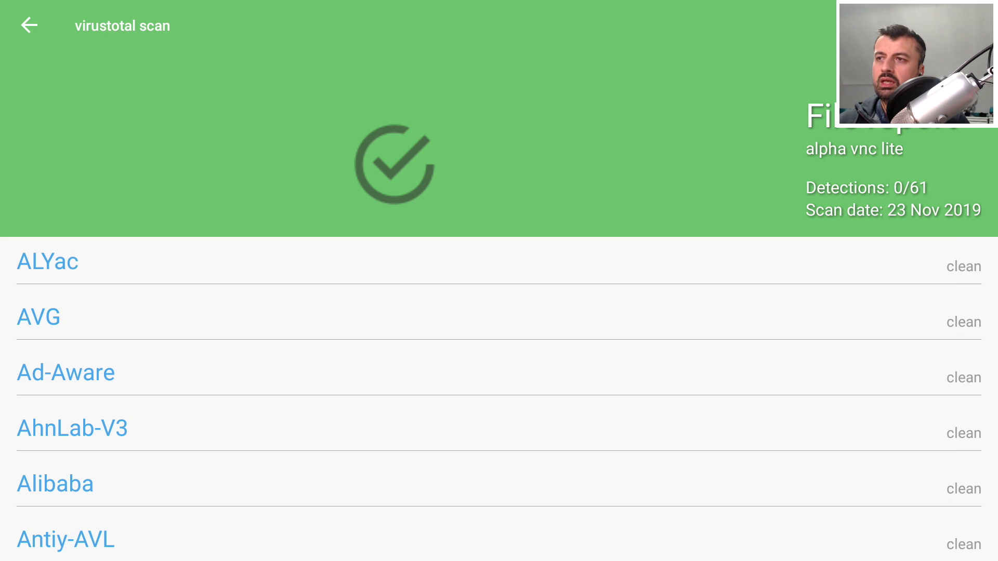
# Examine the individual antivirus engine results in the alpha vnc lite report, from ALYac through Emsisoft.
pyautogui.press('Down')
pyautogui.press('Down')
pyautogui.press('Down')
pyautogui.press('Down')
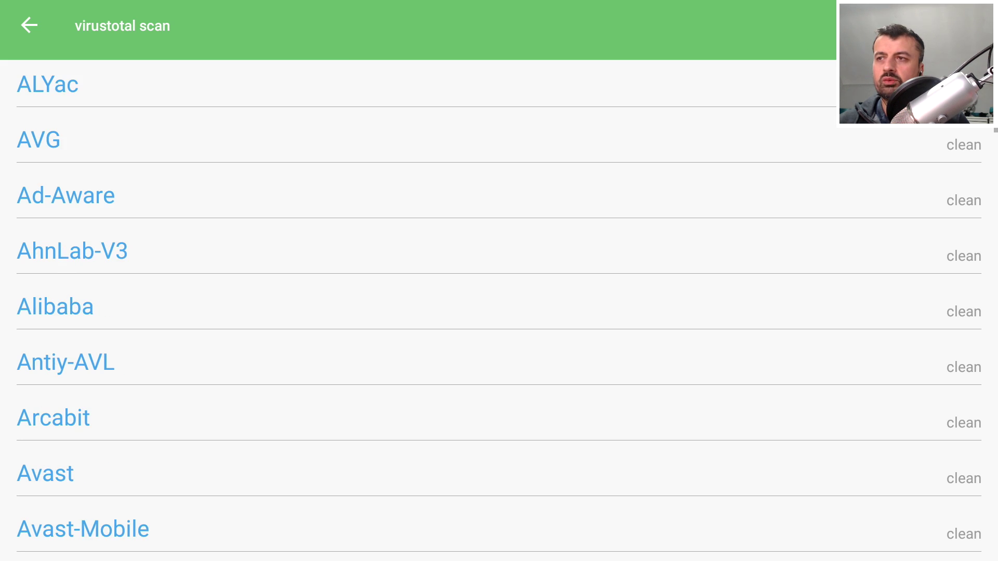
pyautogui.press('Down')
pyautogui.press('Down')
pyautogui.press('Down')
pyautogui.press('Down')
pyautogui.press('Down')
pyautogui.press('Down')
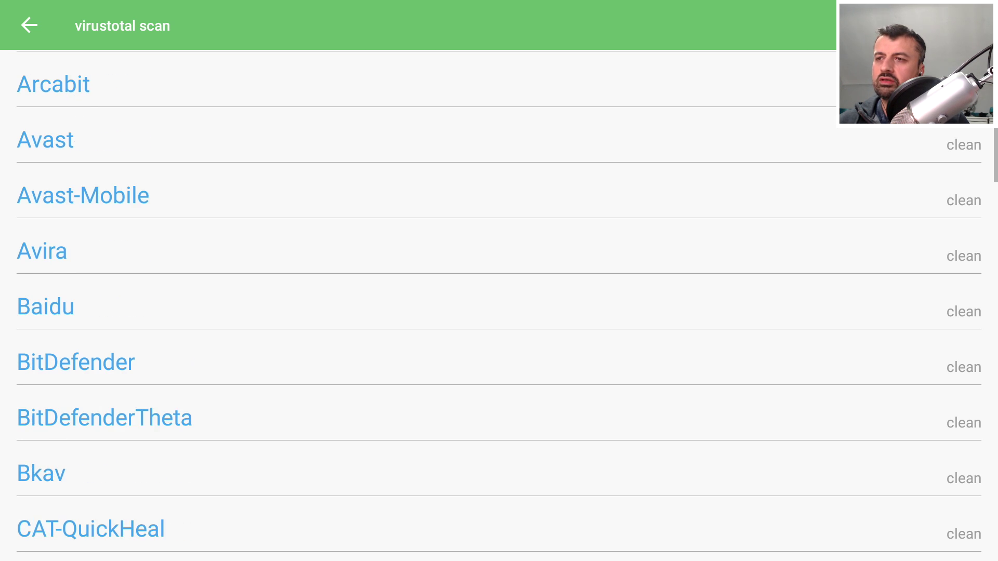
pyautogui.press('Down')
pyautogui.press('Down')
pyautogui.press('Down')
pyautogui.press('Down')
pyautogui.press('Down')
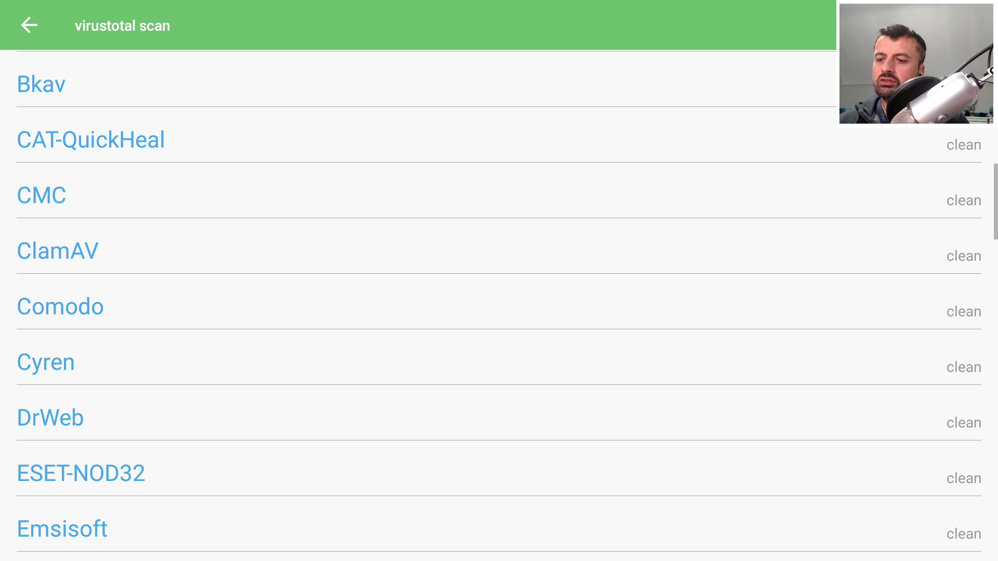
# Leave the VirusTotal report and, in X-Plore, open the Downloader folder in the internal shared storage.
pyautogui.press('Escape')
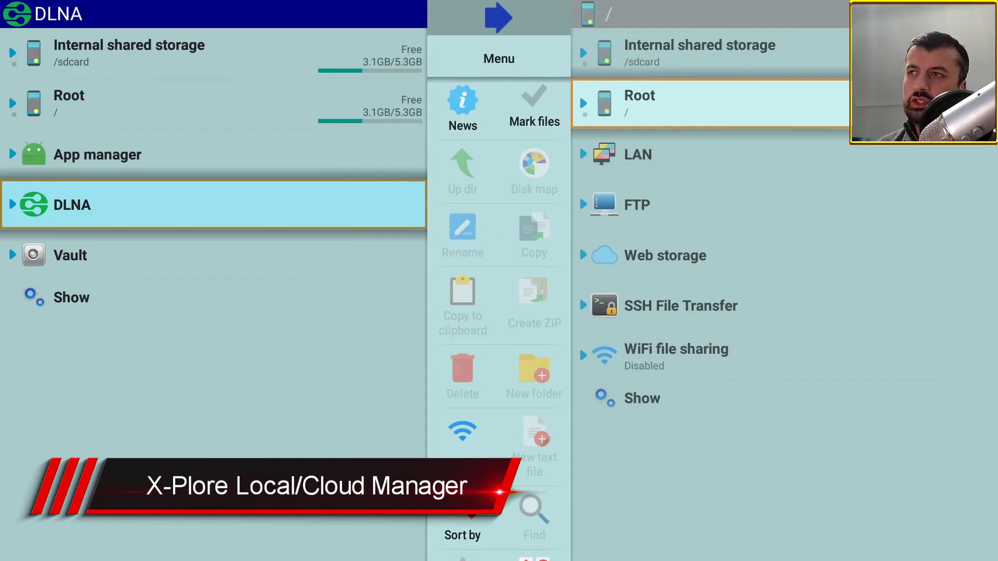
pyautogui.press('Up')
pyautogui.press('Up')
pyautogui.press('Up')
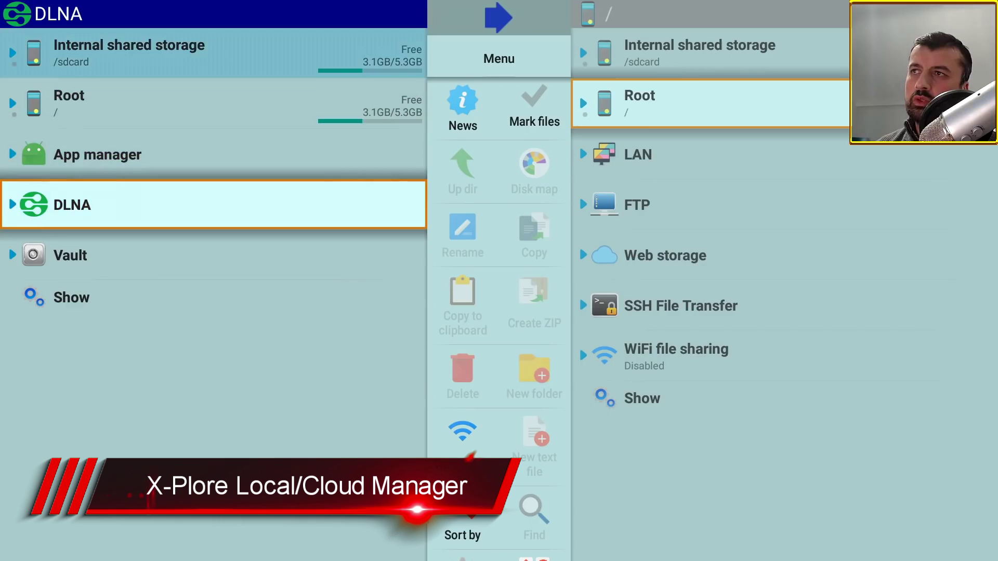
pyautogui.press('Right')
pyautogui.press('Down')
pyautogui.press('Down')
pyautogui.press('Down')
pyautogui.press('Down')
pyautogui.press('Down')
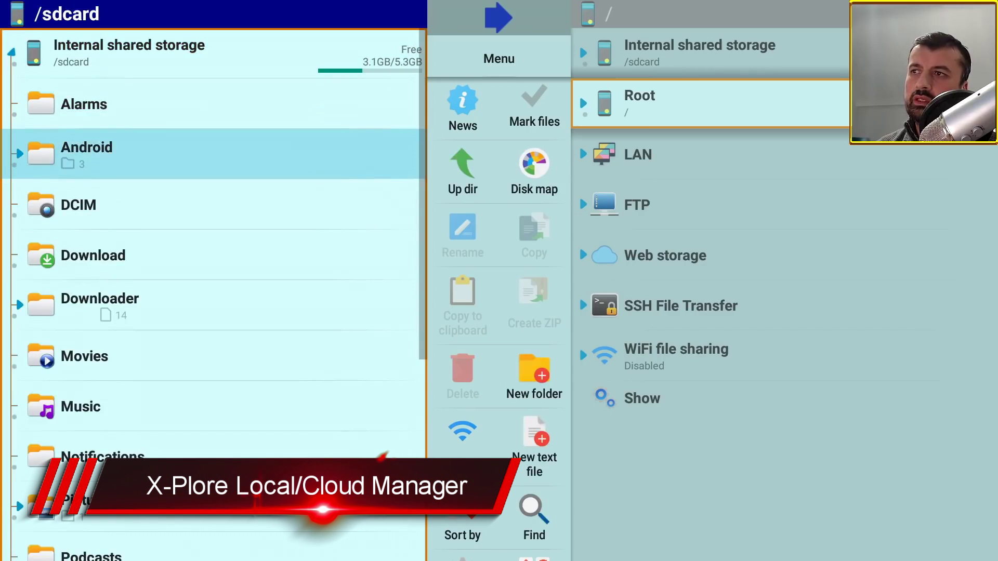
pyautogui.press('Right')
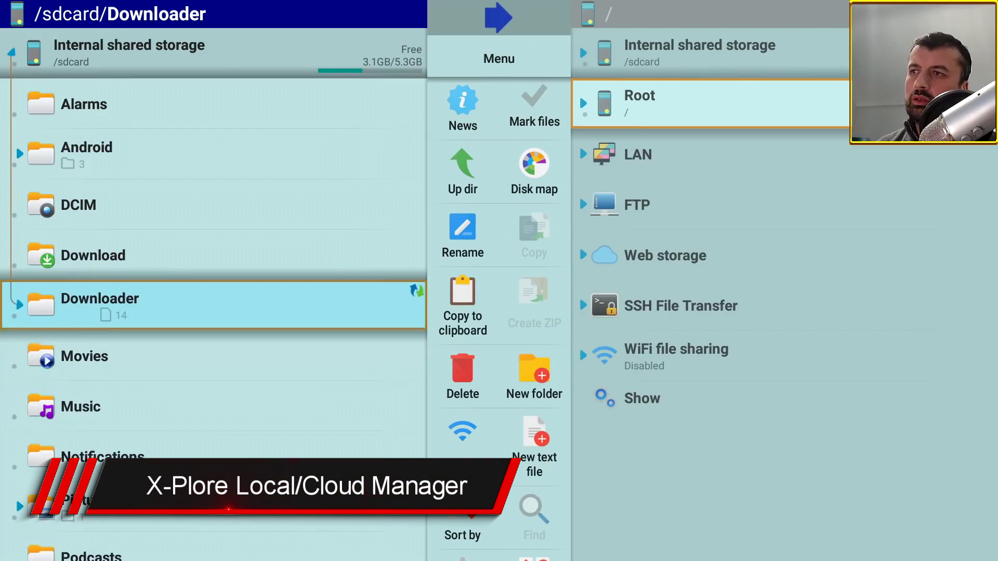
# Look through the APK files in the Downloader folder, from AerialDream_v1.7 down to remote-Adb.
pyautogui.press('Down')
pyautogui.press('Down')
pyautogui.press('Down')
pyautogui.press('Down')
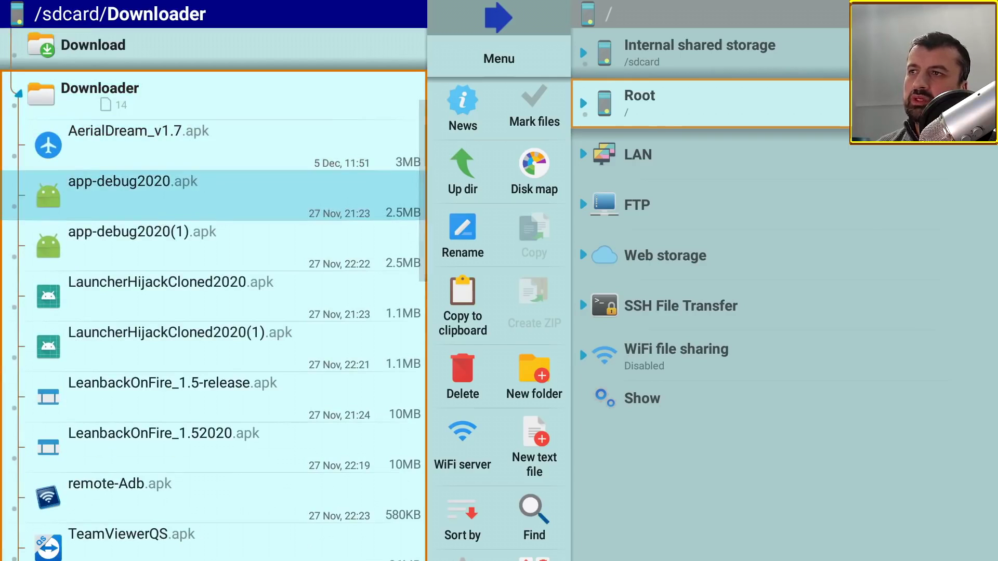
pyautogui.press('Down')
pyautogui.press('Down')
pyautogui.press('Down')
pyautogui.press('Down')
pyautogui.press('Down')
pyautogui.press('Down')
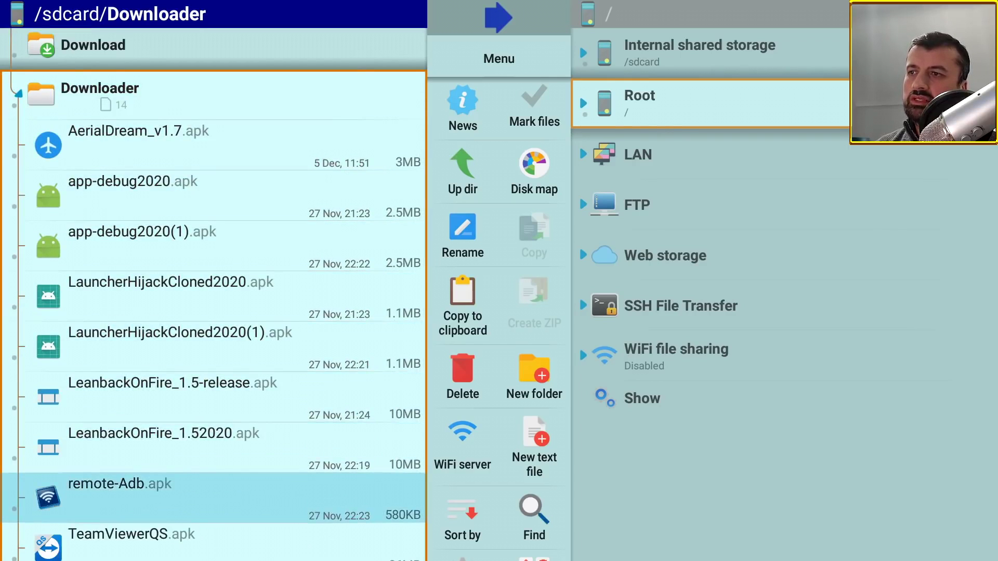
# Delete LeanbackOnFire_1.5-release.apk from the Downloader folder and confirm the deletion.
pyautogui.press('Up')
pyautogui.press('Up')
pyautogui.press('Up')
pyautogui.press('Up')
pyautogui.press('Return')
pyautogui.press('Down')
pyautogui.press('Down')
pyautogui.press('Down')
pyautogui.press('Down')
pyautogui.press('Down')
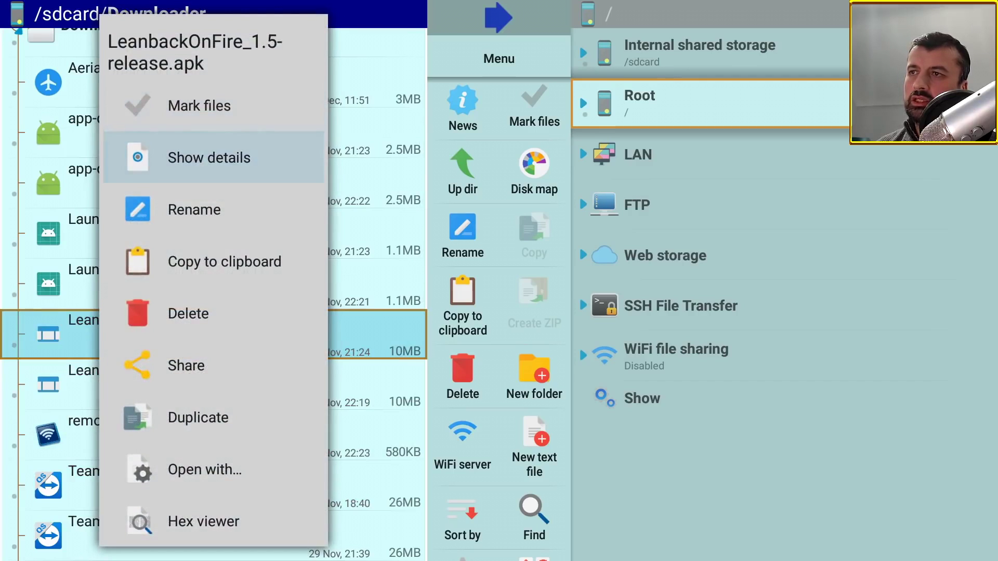
pyautogui.press('Return')
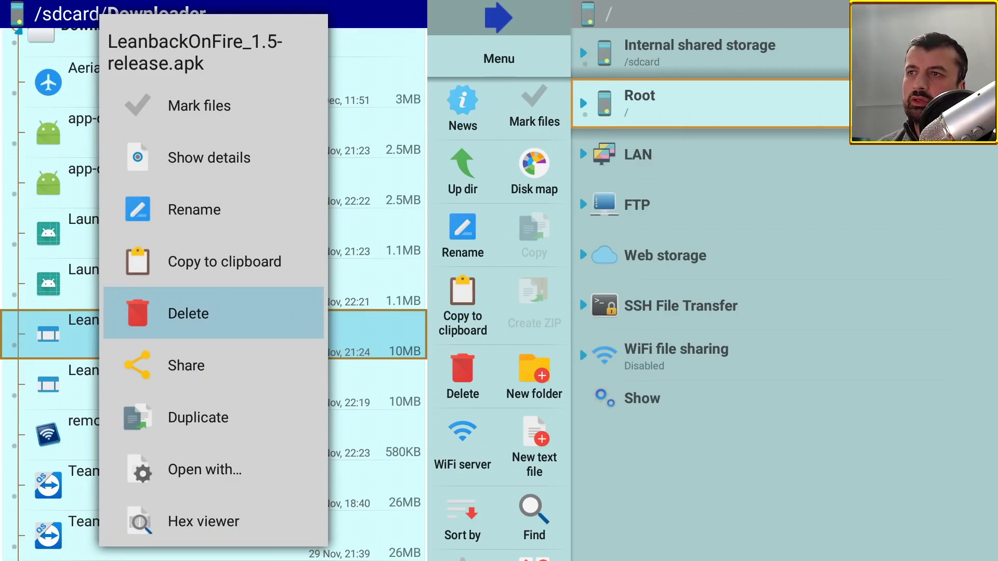
pyautogui.press('Return')
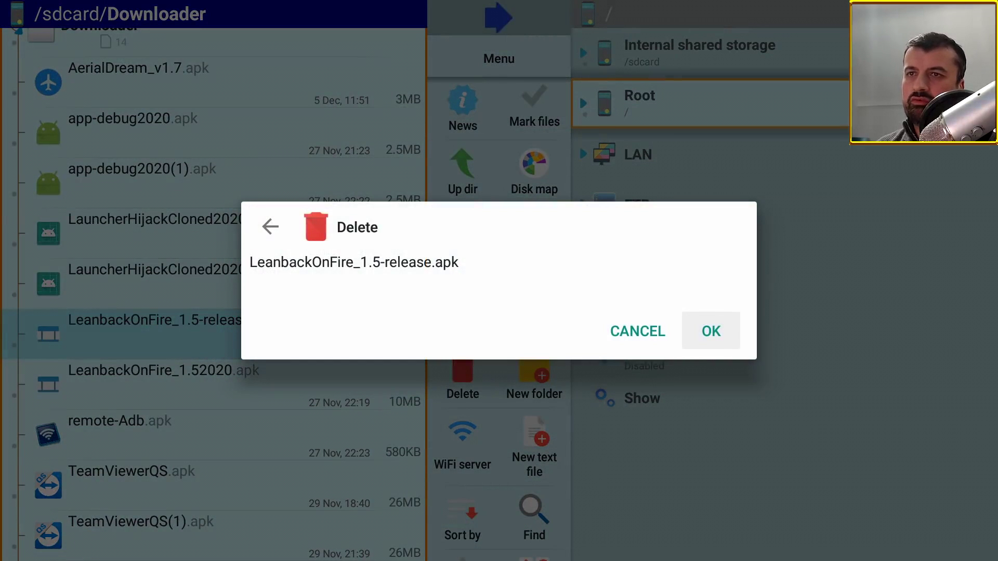
pyautogui.press('Return')
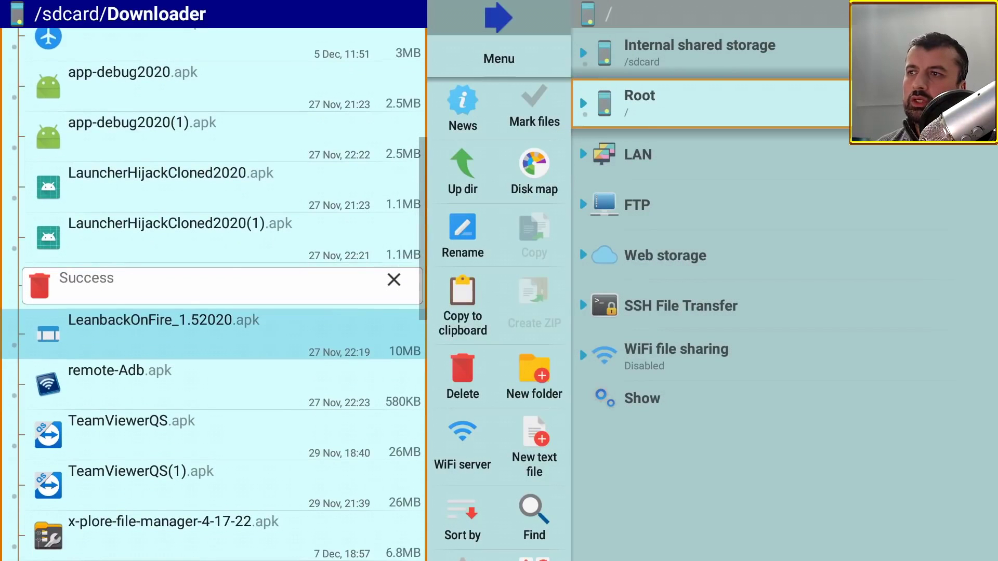
# Turn on file marking so that several files in the Downloader folder can be selected together.
pyautogui.press('Down')
pyautogui.press('Down')
pyautogui.press('Down')
pyautogui.press('Up')
pyautogui.press('Up')
pyautogui.press('Right')
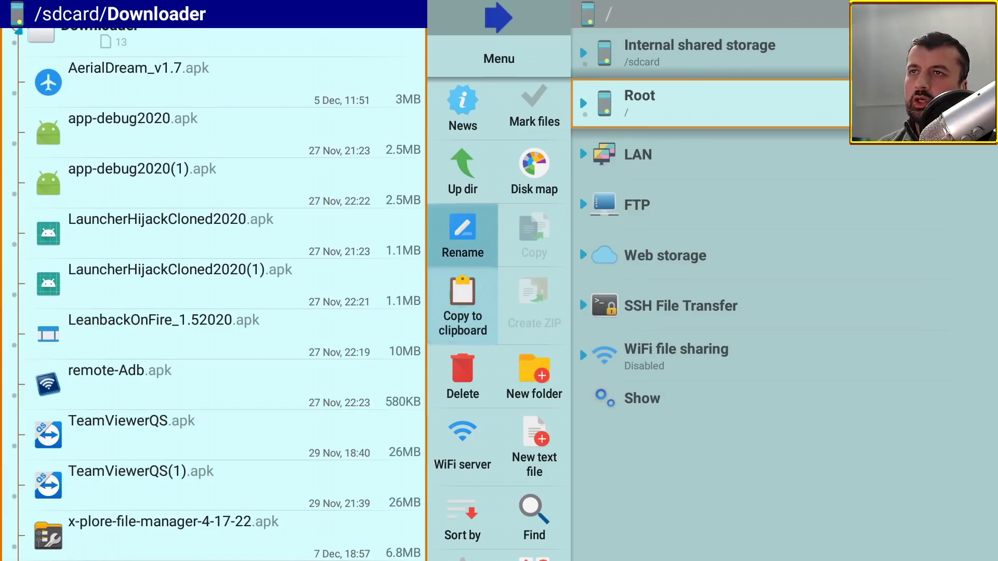
pyautogui.press('Up')
pyautogui.press('Up')
pyautogui.press('Right')
pyautogui.press('Return')
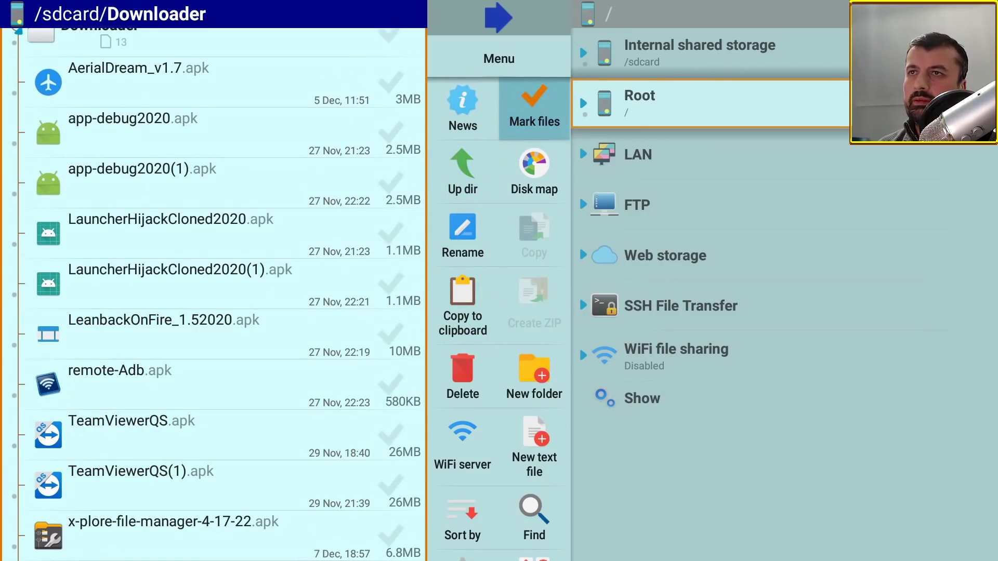
# Mark TeamViewerQS.apk, TeamViewerQS(1).apk and remote-Adb.apk and delete them together from the Downloader folder.
pyautogui.press('Down')
pyautogui.press('Down')
pyautogui.press('Down')
pyautogui.press('Down')
pyautogui.press('Down')
pyautogui.press('Left')
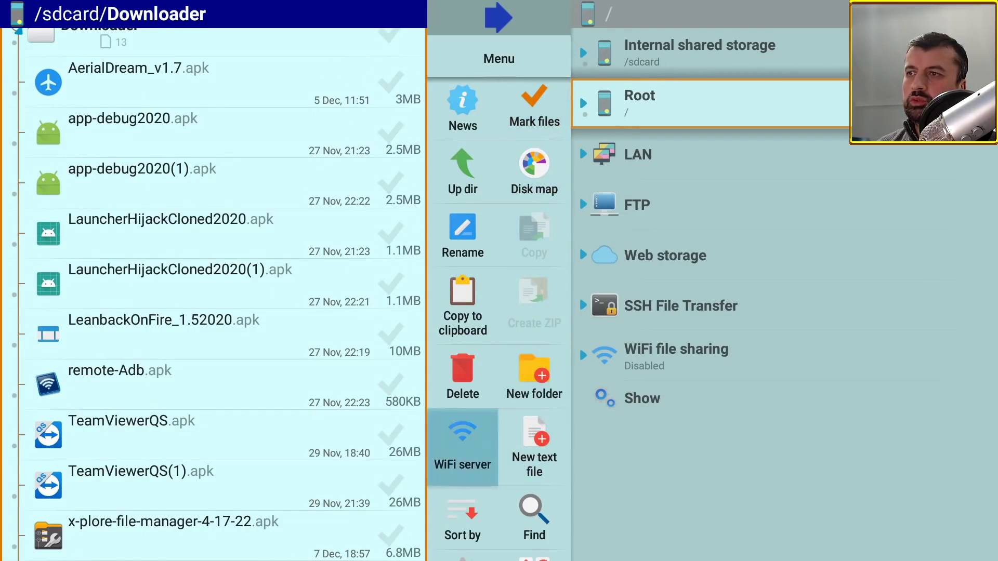
pyautogui.press('Left')
pyautogui.press('Return')
pyautogui.press('Down')
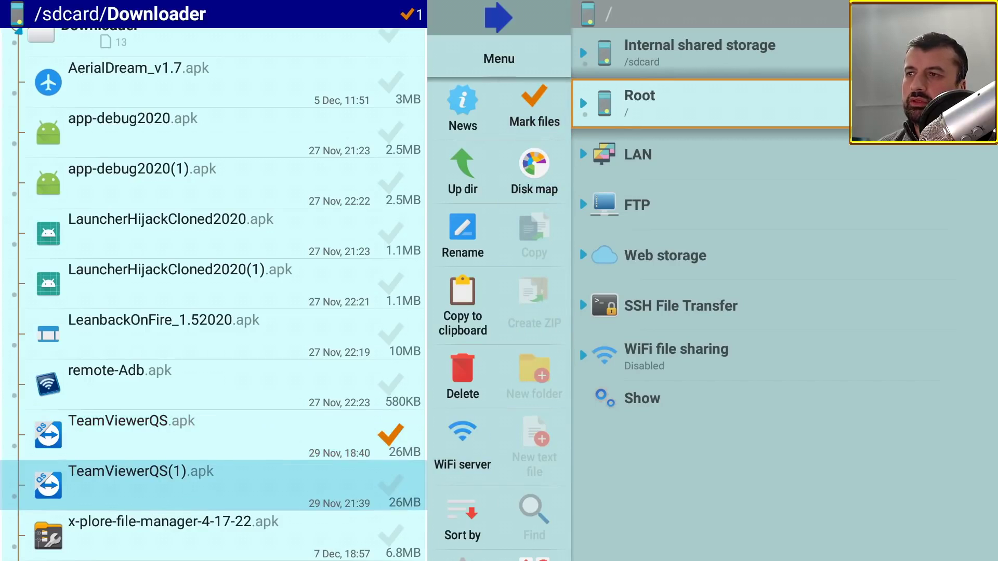
pyautogui.press('Return')
pyautogui.press('Up')
pyautogui.press('Up')
pyautogui.press('Return')
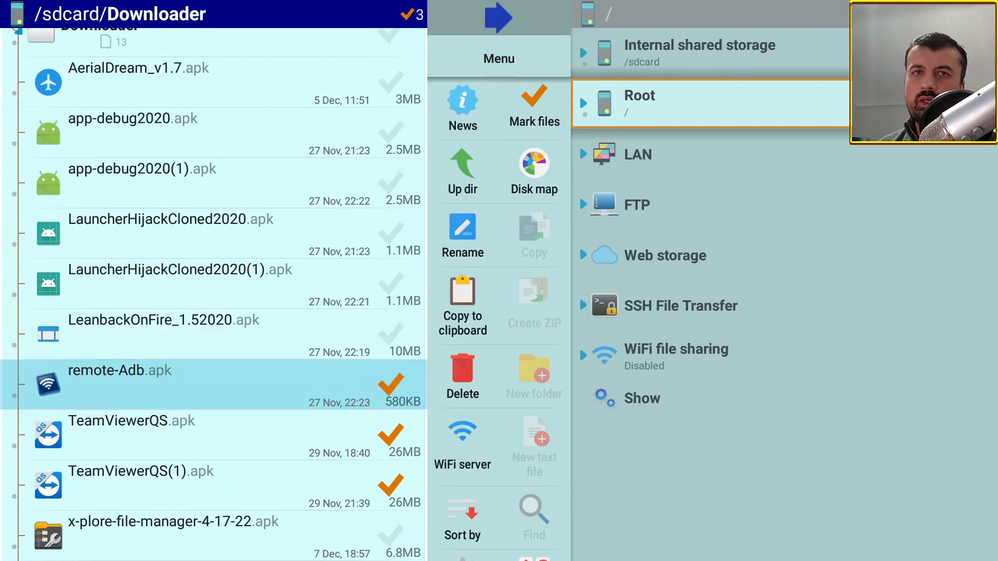
pyautogui.press('Right')
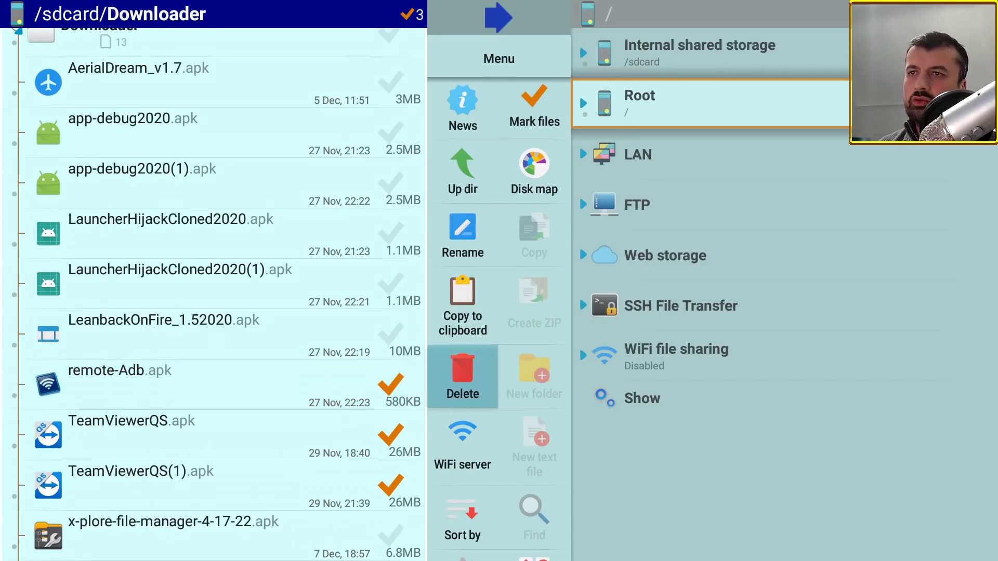
pyautogui.press('Return')
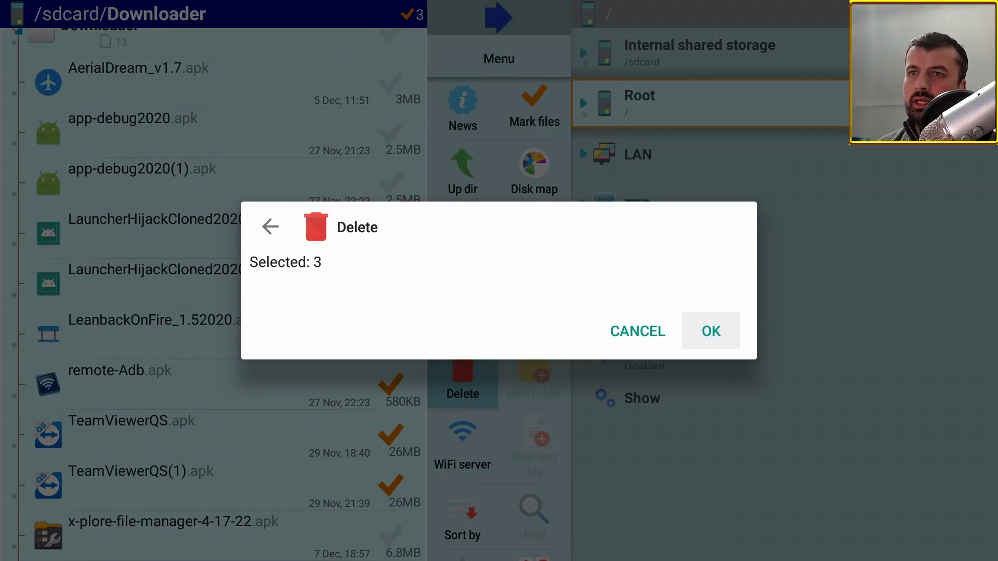
pyautogui.press('Return')
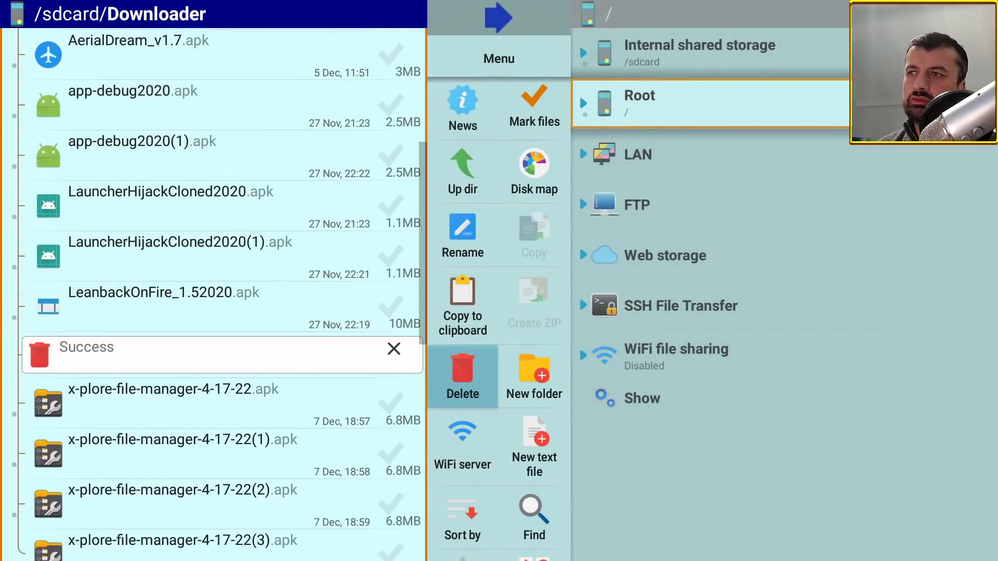
# Leave the internal storage and open the Andromeda Synology media server under DLNA.
pyautogui.press('Left')
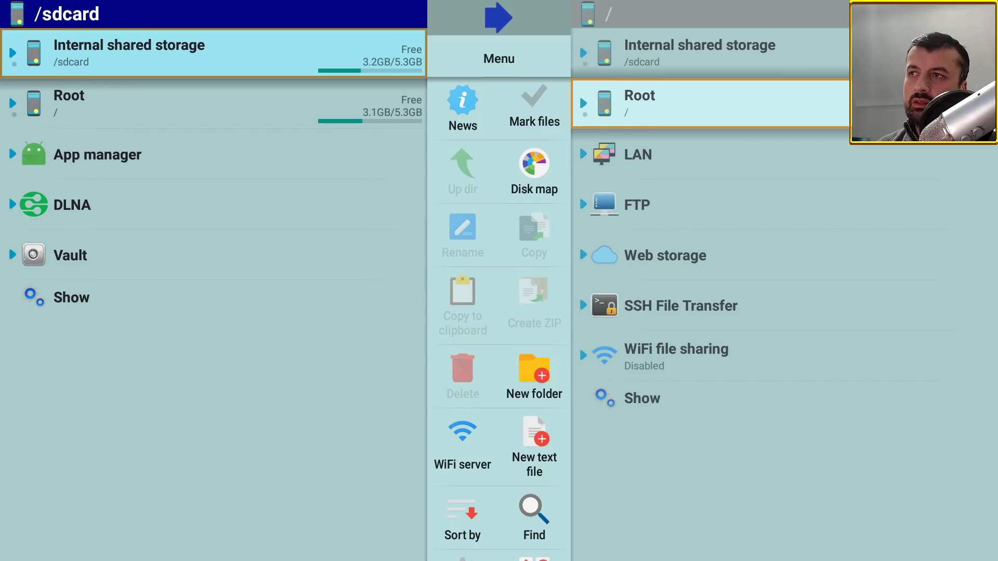
pyautogui.press('Down')
pyautogui.press('Down')
pyautogui.press('Down')
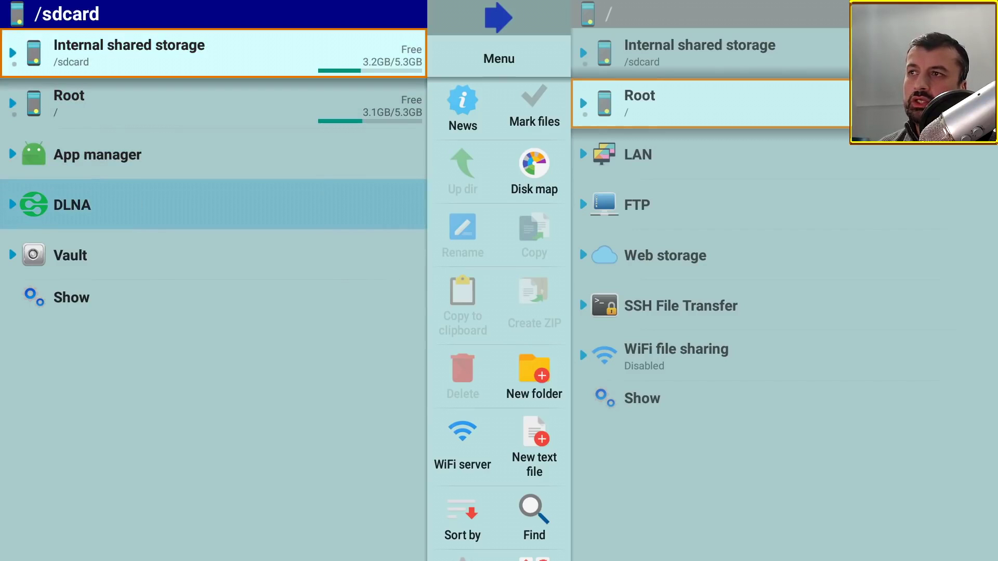
pyautogui.press('Return')
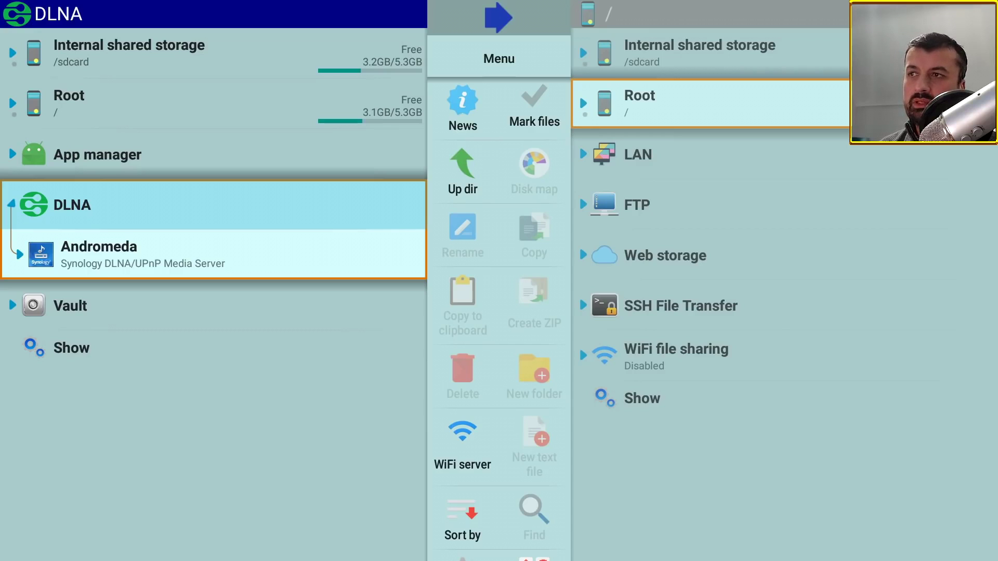
pyautogui.press('Down')
pyautogui.press('Return')
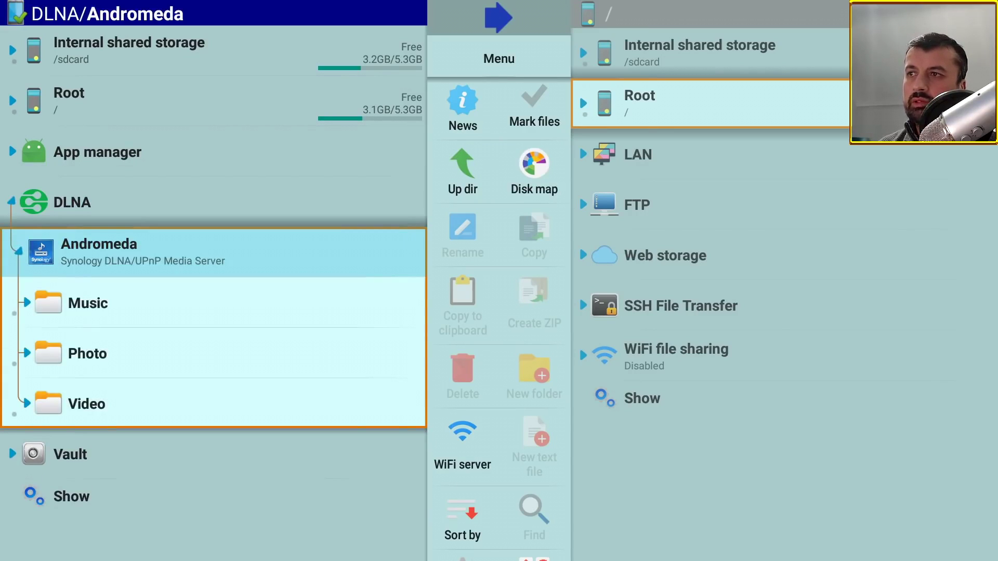
# Open the Films folder inside the Andromeda server's Video folder.
pyautogui.press('Down')
pyautogui.press('Down')
pyautogui.press('Down')
pyautogui.press('Return')
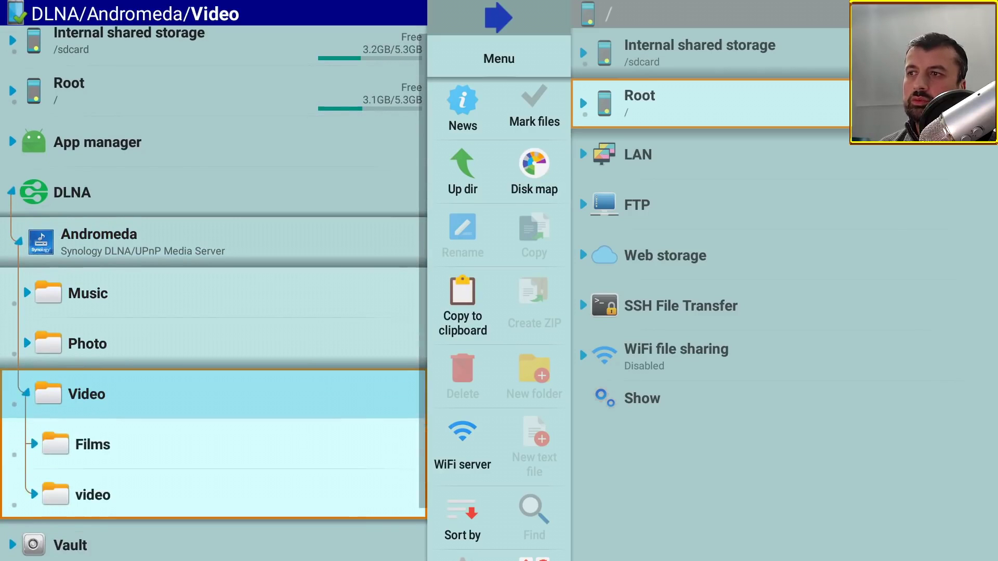
pyautogui.press('Down')
pyautogui.press('Return')
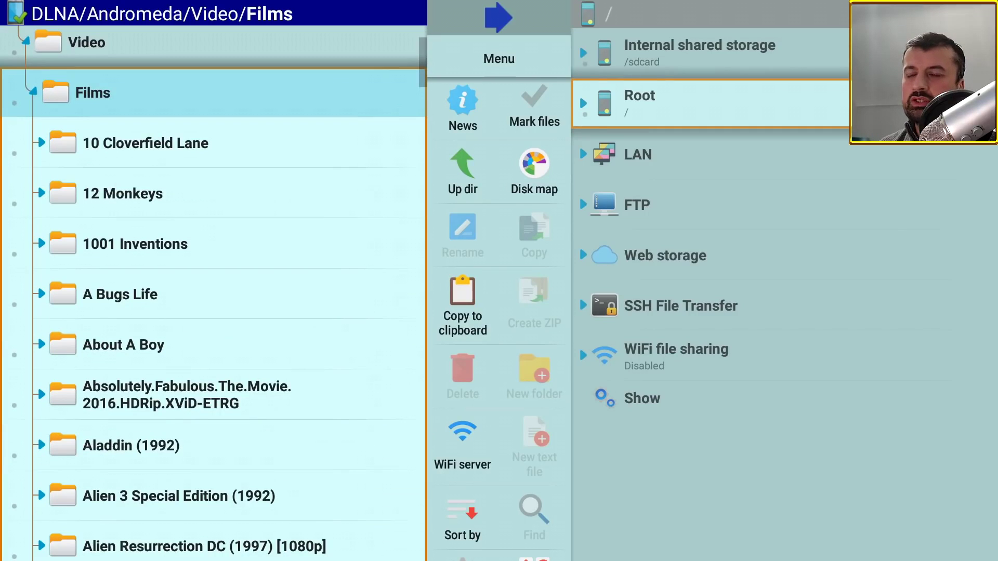
# Look through the film folders on the Andromeda server, from 10 Cloverfield Lane past Alive 1993.
pyautogui.press('Down')
pyautogui.press('Down')
pyautogui.press('Down')
pyautogui.press('Down')
pyautogui.press('Down')
pyautogui.press('Down')
pyautogui.press('Down')
pyautogui.press('Down')
pyautogui.press('Down')
pyautogui.press('Down')
pyautogui.press('Down')
pyautogui.press('Down')
pyautogui.press('Down')
pyautogui.press('Down')
pyautogui.press('Down')
pyautogui.press('Up')
pyautogui.press('Up')
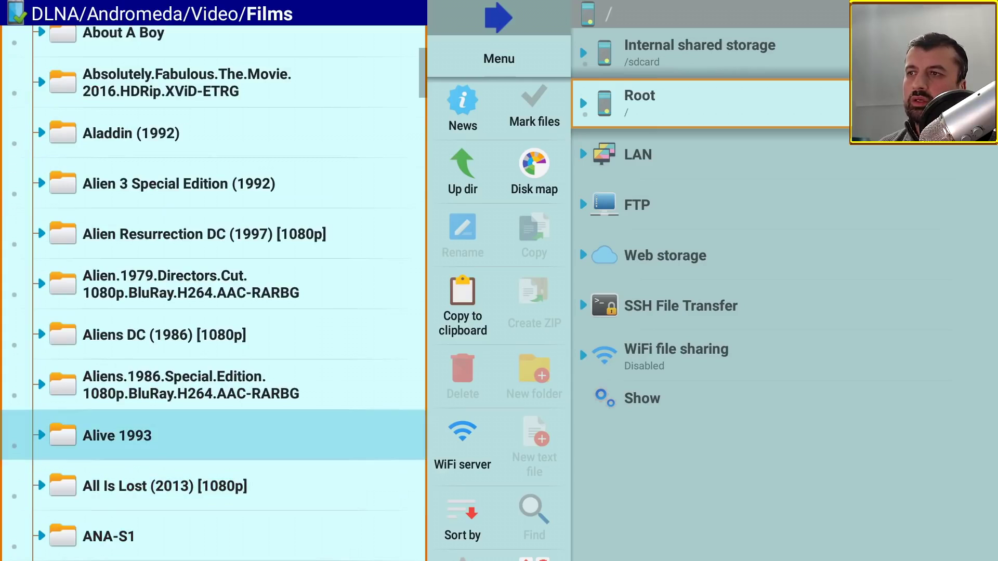
# Open the Antitrust film folder to view its video file, and return to the collapsed DLNA entry.
pyautogui.press('Up')
pyautogui.press('Down')
pyautogui.press('Down')
pyautogui.press('Down')
pyautogui.press('Down')
pyautogui.press('Down')
pyautogui.press('Down')
pyautogui.press('Down')
pyautogui.press('Return')
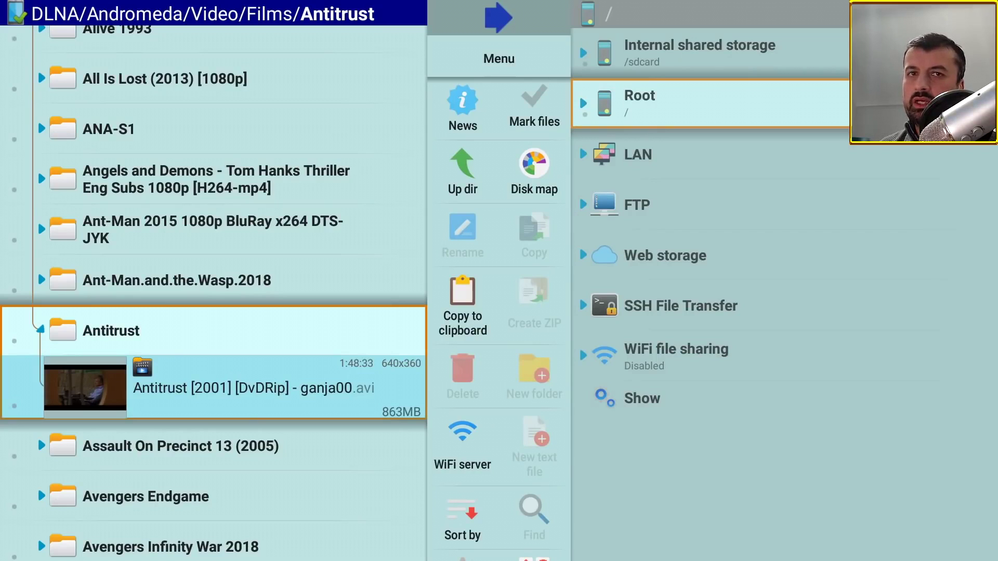
pyautogui.press('Escape')
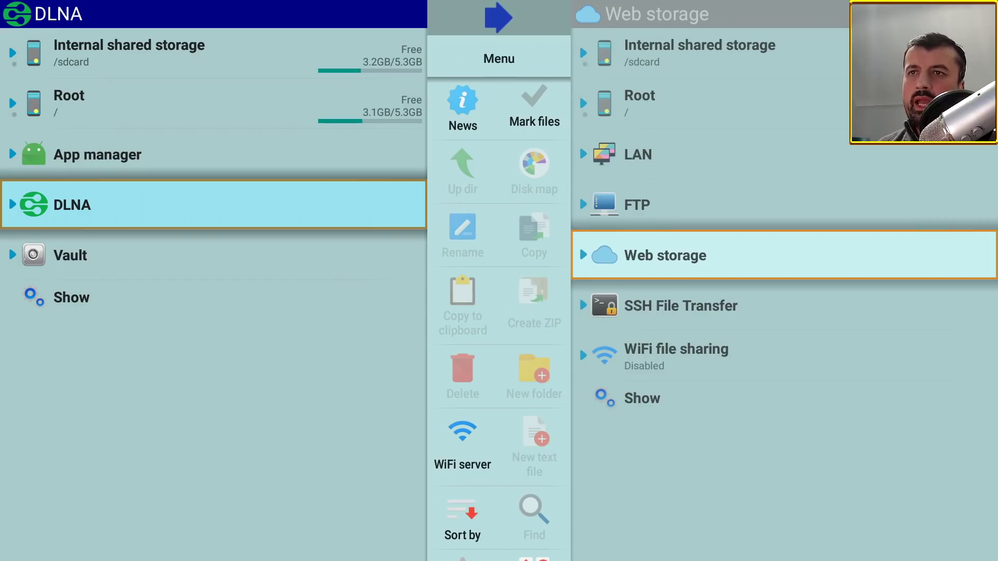
# Expand Web storage in the other pane and open the list of services for adding a server.
pyautogui.press('Right')
pyautogui.press('Right')
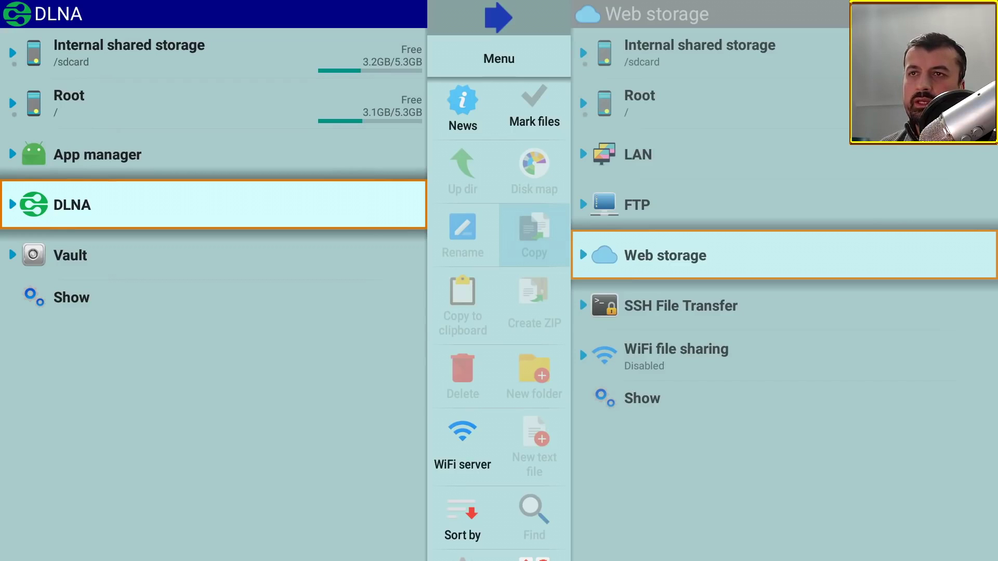
pyautogui.press('Right')
pyautogui.press('Return')
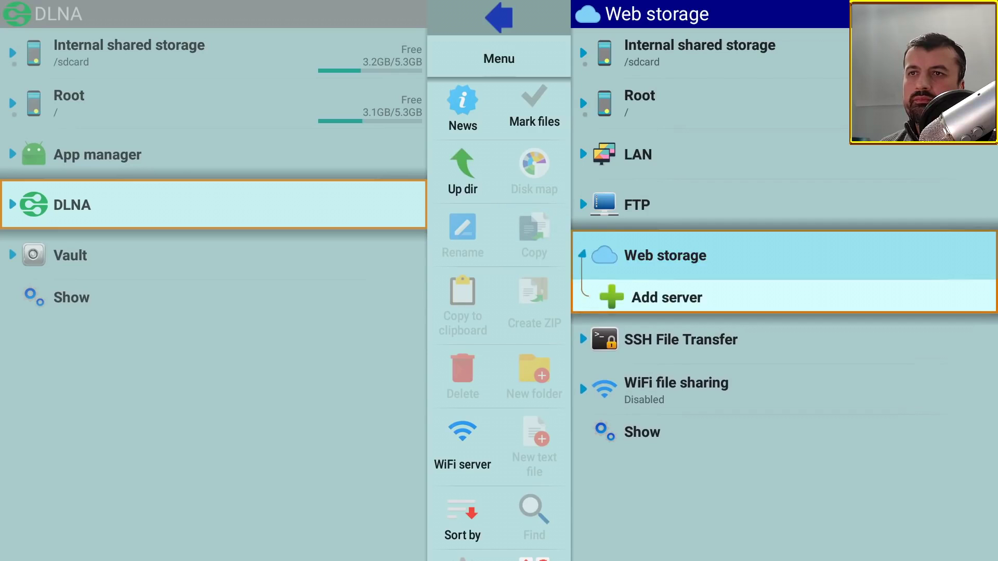
pyautogui.press('Down')
pyautogui.press('Return')
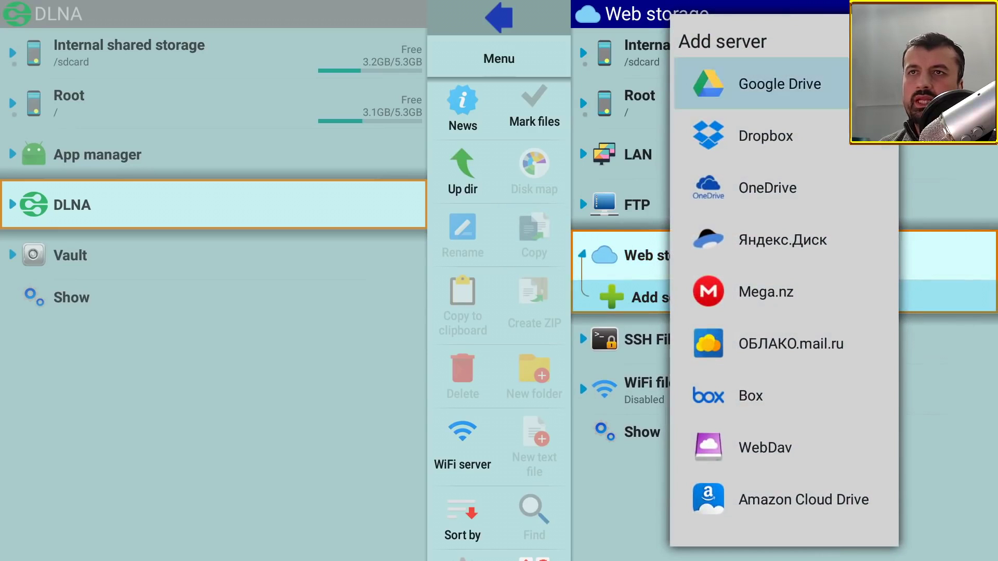
# Examine the cloud services offered for a new web storage server, including Google Drive, Dropbox, OneDrive and Box.
pyautogui.press('Down')
pyautogui.press('Down')
pyautogui.press('Up')
pyautogui.press('Down')
pyautogui.press('Down')
pyautogui.press('Down')
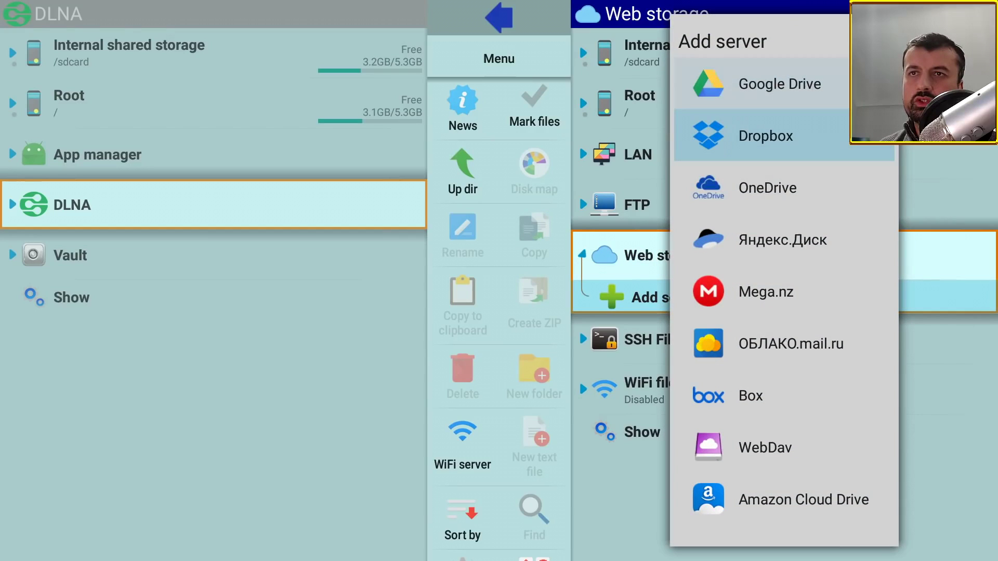
pyautogui.press('Return')
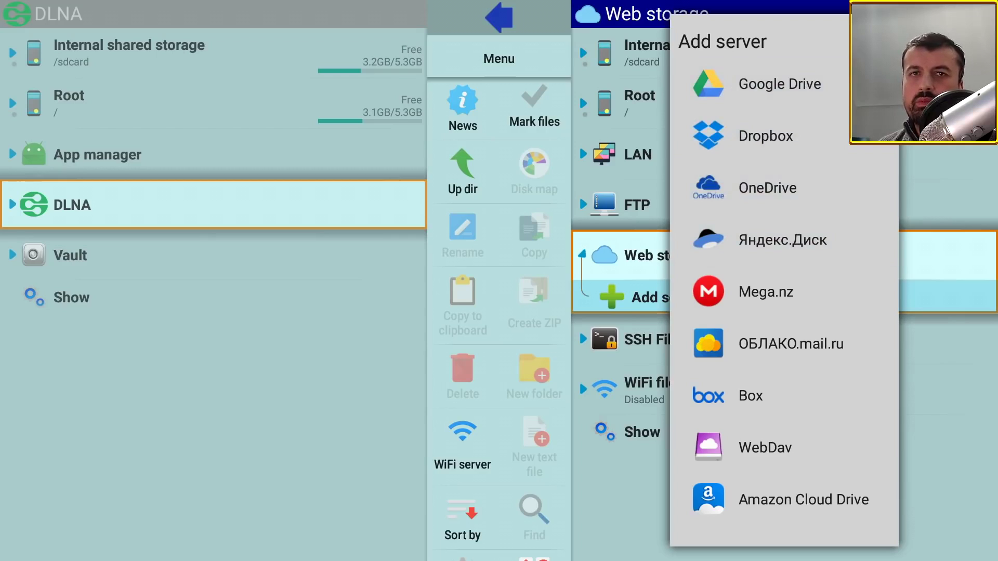
pyautogui.click(750, 395)
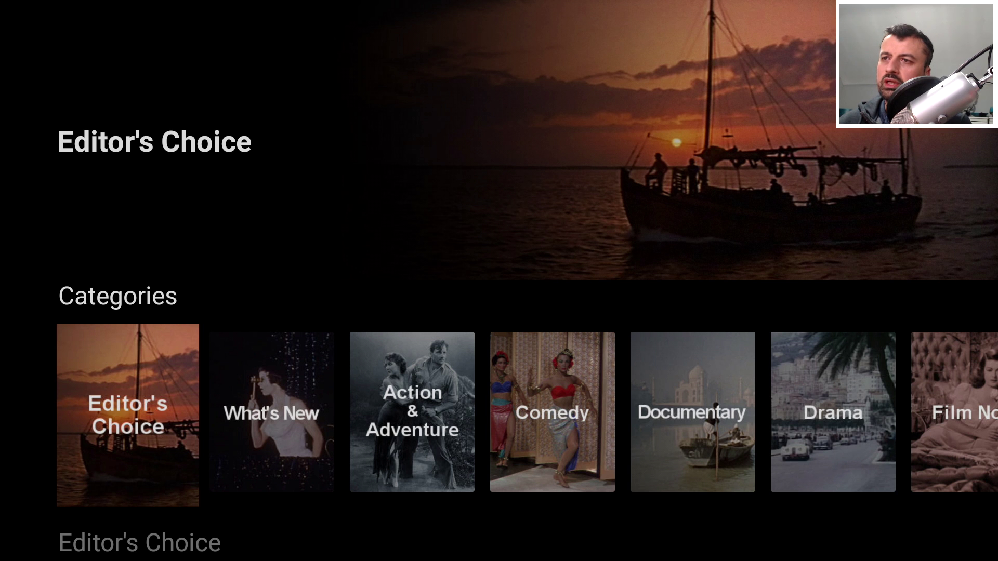
# In the classic movie app, browse the film categories from Editor's Choice to Film Noir.
pyautogui.press('Right')
pyautogui.press('Left')
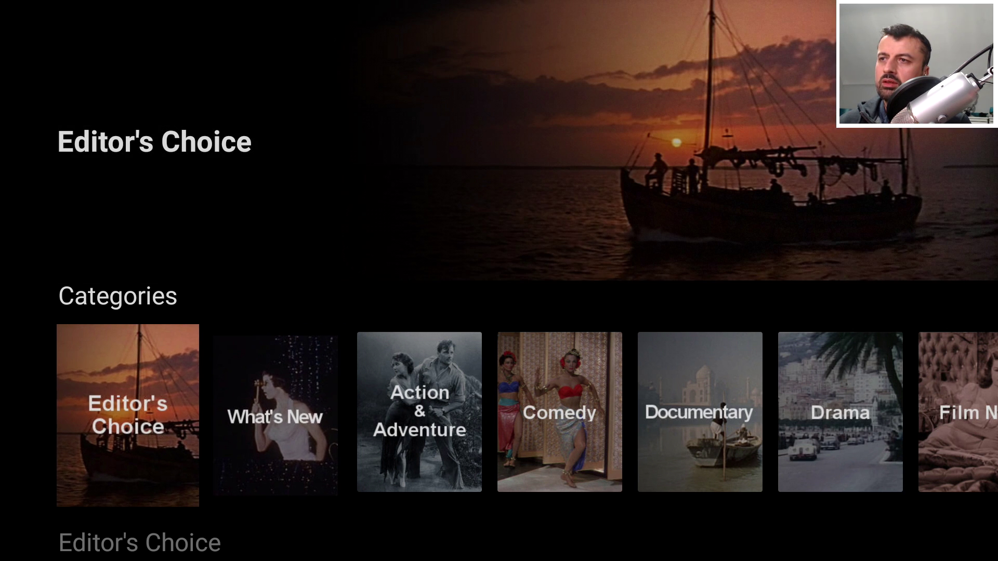
pyautogui.press('Right')
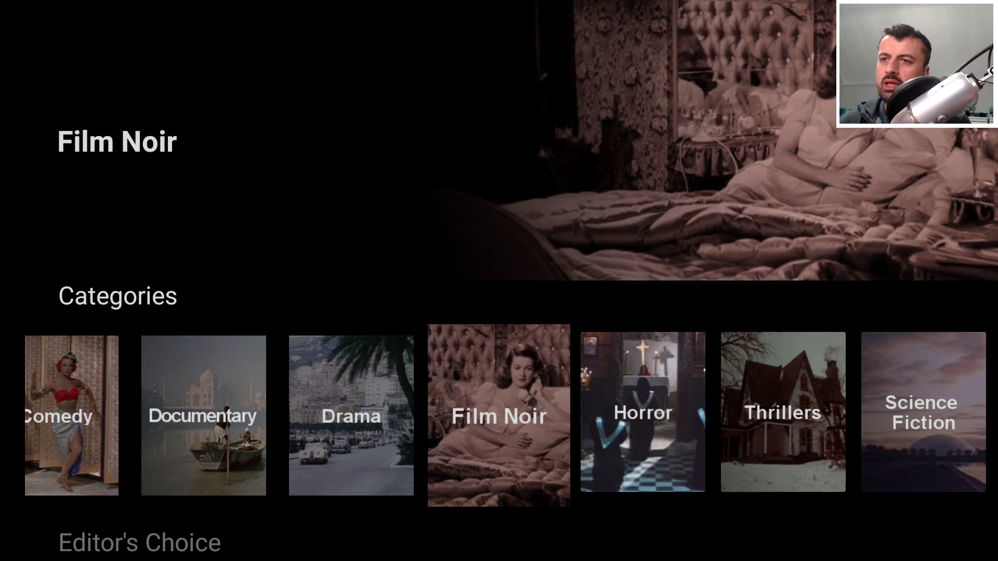
# Browse the remaining film categories past Film Noir, through Horror, Thrillers and Science Fiction.
pyautogui.press('Right')
pyautogui.press('Right')
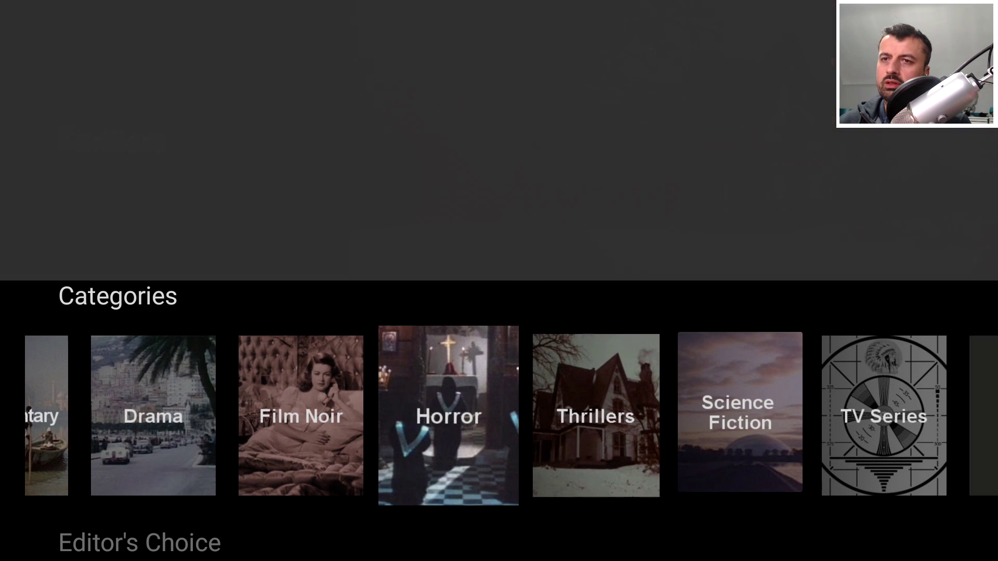
pyautogui.press('Right')
pyautogui.press('Right')
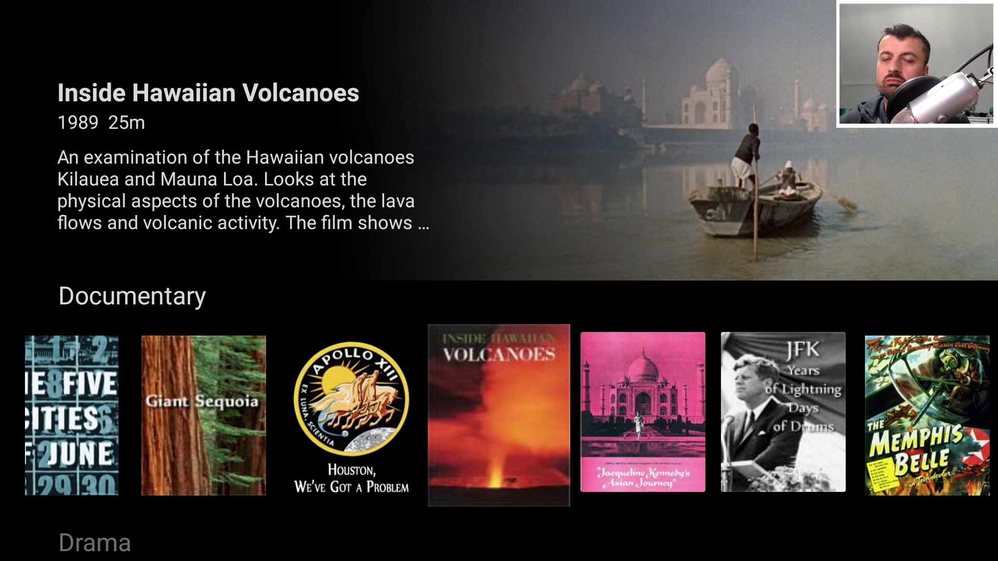
# Open the details of the documentary Inside Hawaiian Volcanoes and look through its Play, More Info and Remove Ads options.
pyautogui.press('Return')
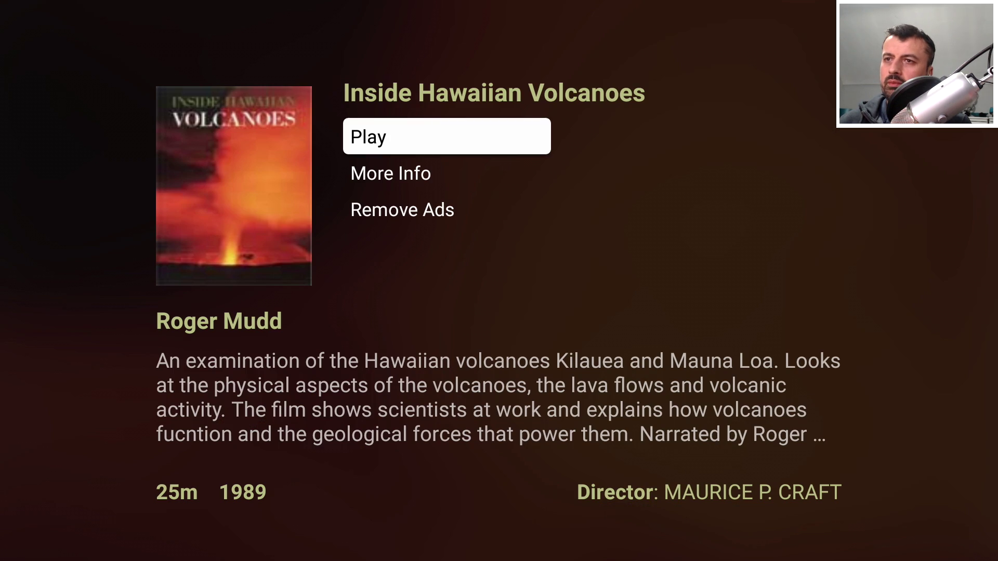
pyautogui.press('Down')
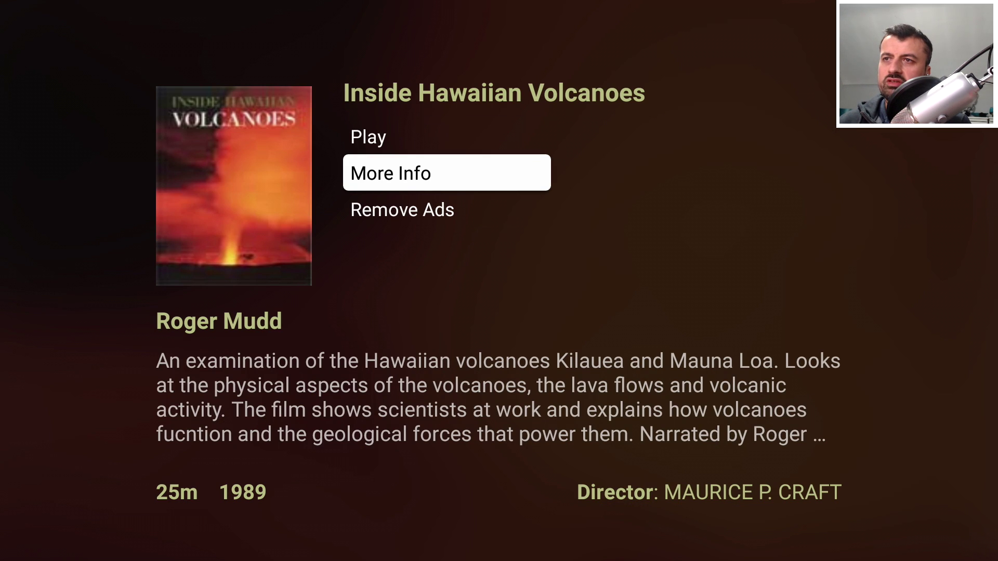
pyautogui.press('Down')
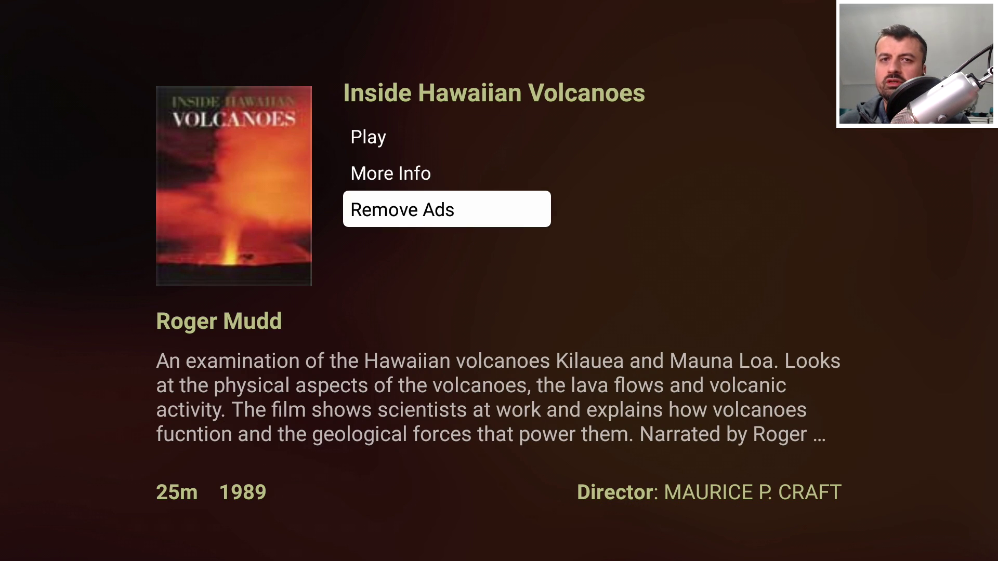
pyautogui.press('Up')
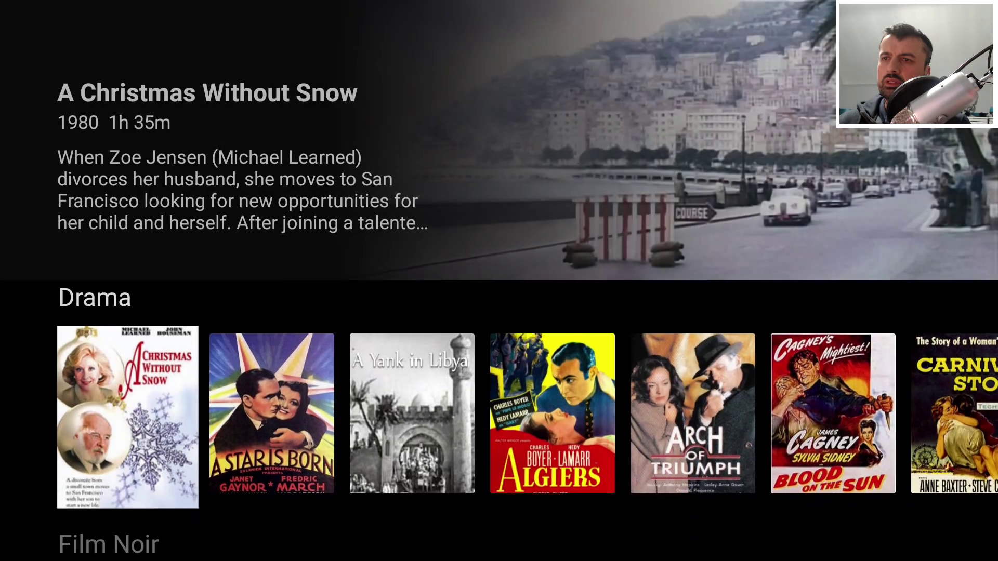
# Look through the Drama and Thrillers rows and browse the Horror films up to Vengeance of the Zombies.
pyautogui.press('Down')
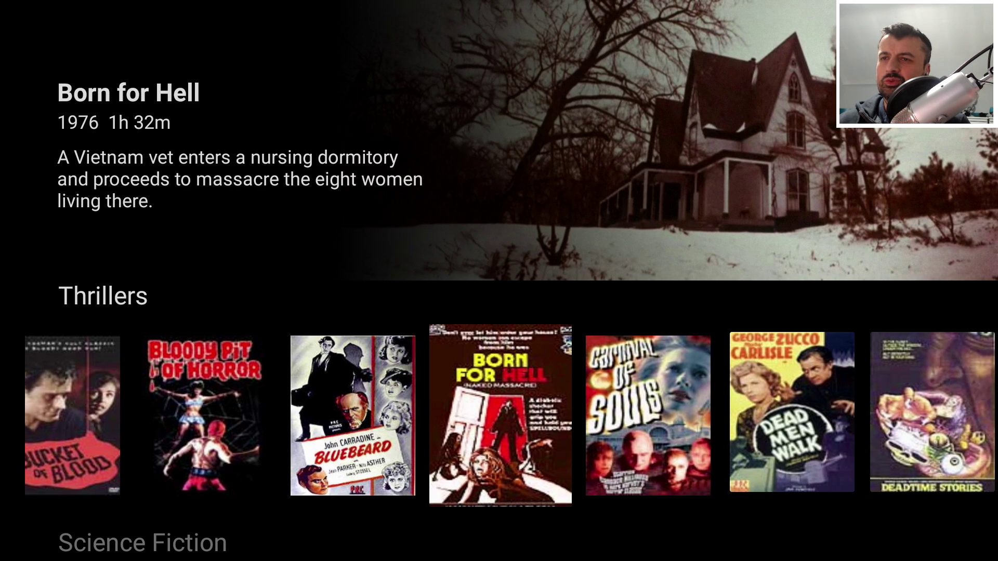
pyautogui.press('Up')
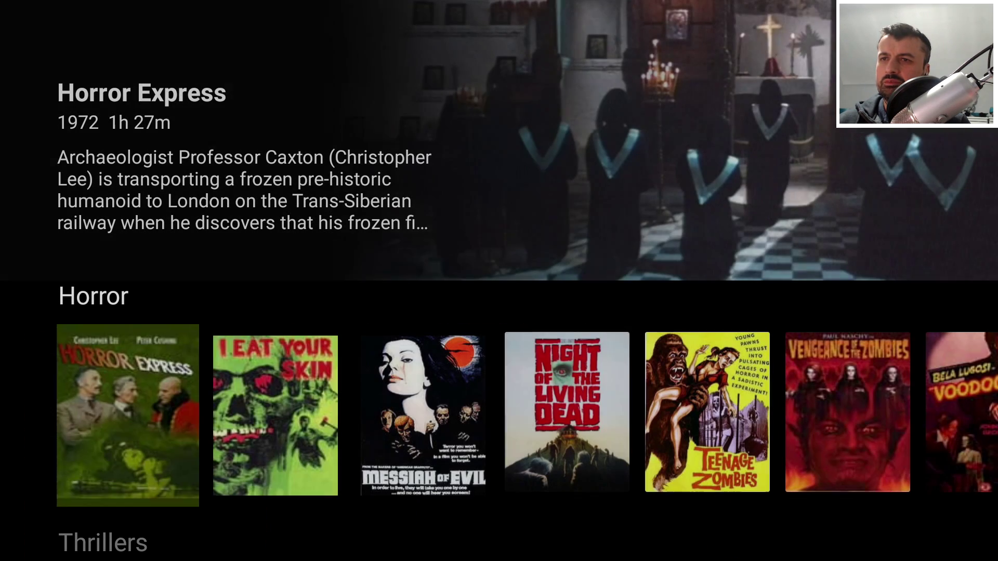
pyautogui.press('Right')
pyautogui.press('Right')
pyautogui.press('Right')
pyautogui.press('Right')
pyautogui.press('Right')
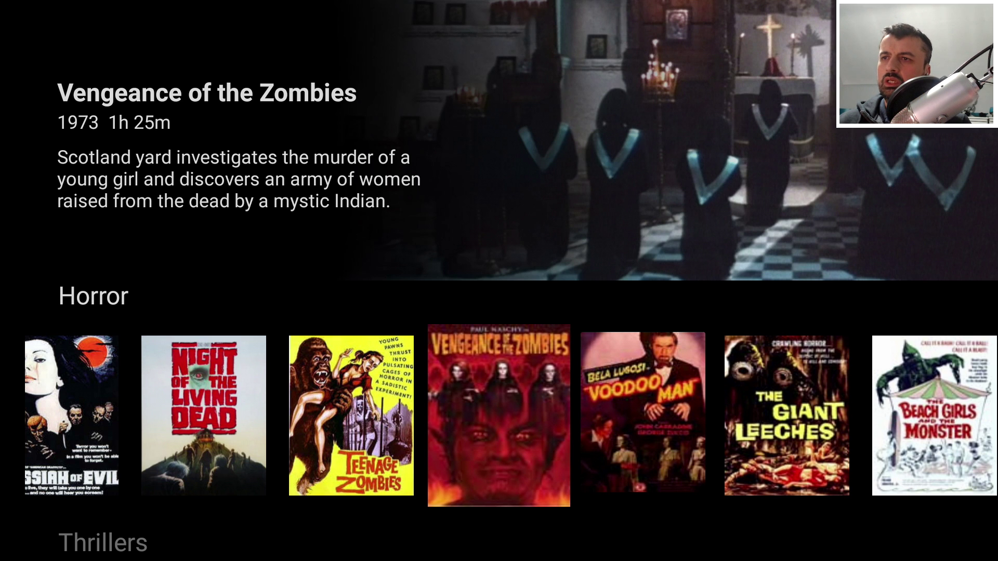
# Browse the rest of the Horror row beyond Vengeance of the Zombies, as far as the titles around The Vampire Bat.
pyautogui.press('Right')
pyautogui.press('Right')
pyautogui.press('Right')
pyautogui.press('Right')
pyautogui.press('Right')
pyautogui.press('Right')
pyautogui.press('Right')
pyautogui.press('Right')
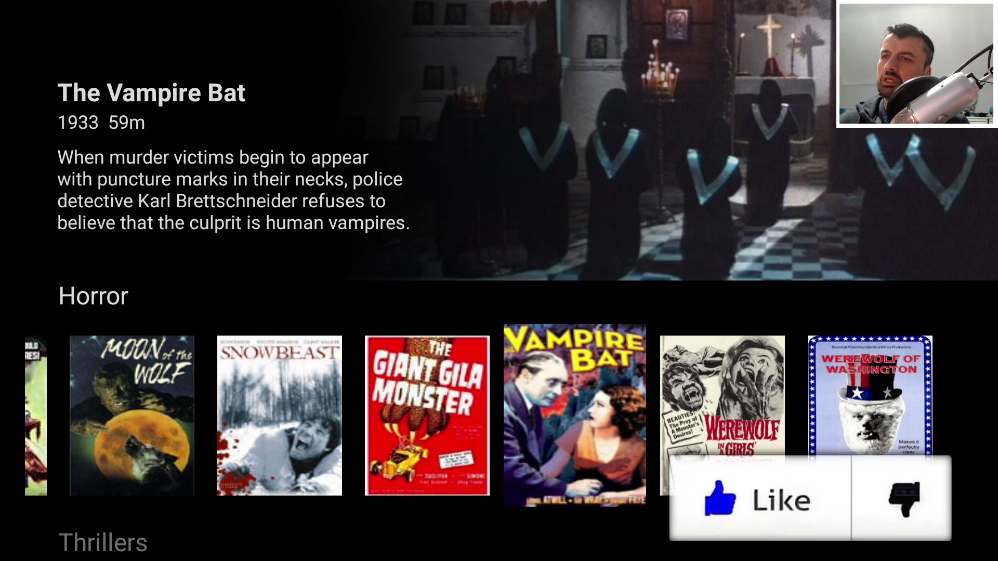
pyautogui.press('Right')
pyautogui.press('Left')
pyautogui.press('Left')
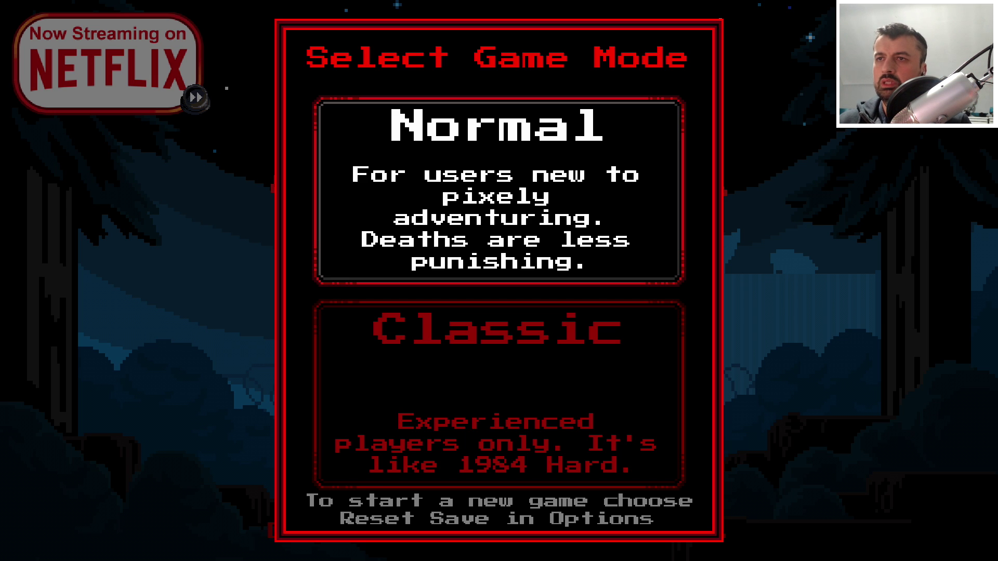
# Switch to the pixel-art adventure game and start it in Normal mode.
pyautogui.press('Down')
pyautogui.press('Up')
pyautogui.press('Return')
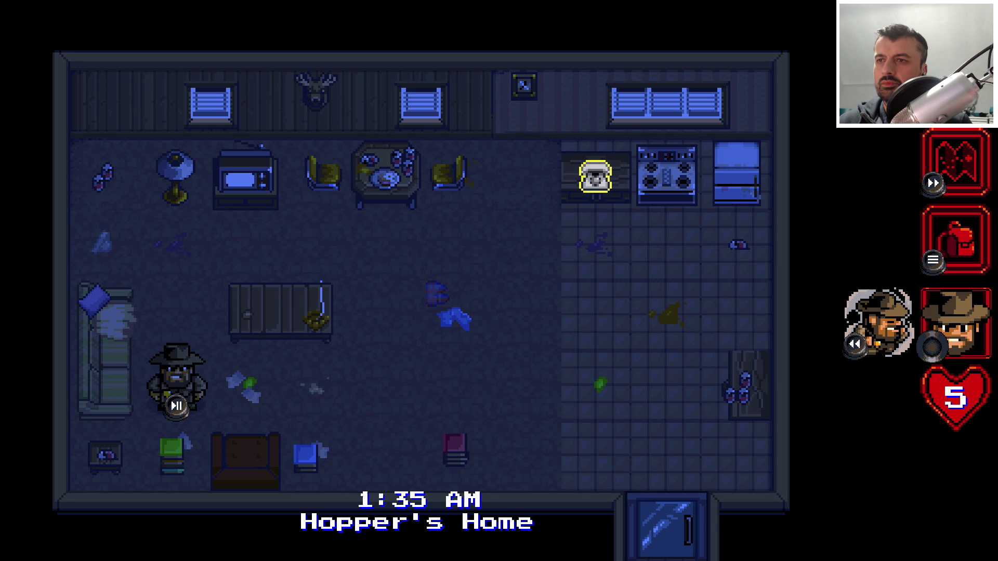
# Walk Hopper across his living room to the edge of the tiled kitchen.
pyautogui.press('Right')
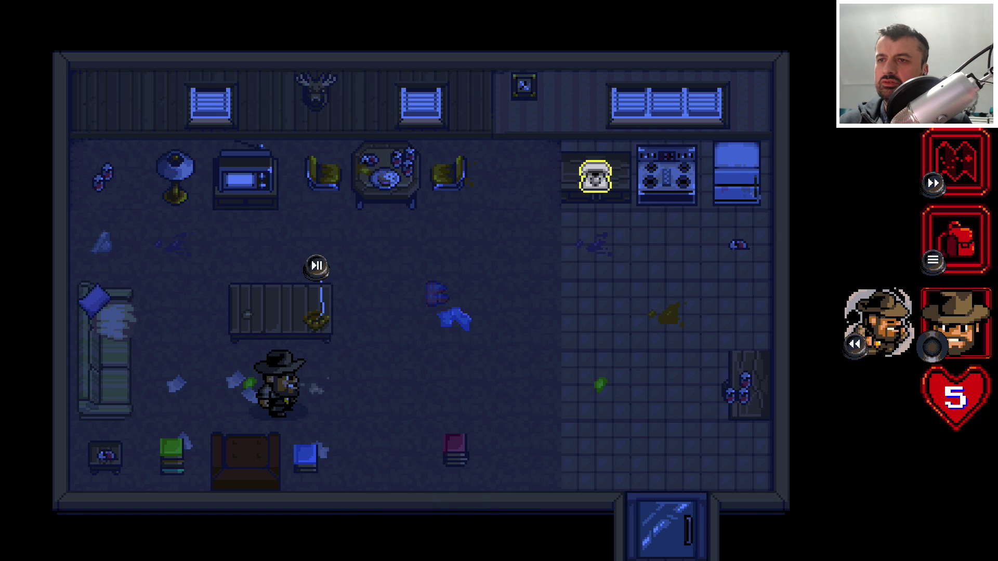
pyautogui.press('Right')
pyautogui.press('Right')
pyautogui.press('Left')
pyautogui.press('Right')
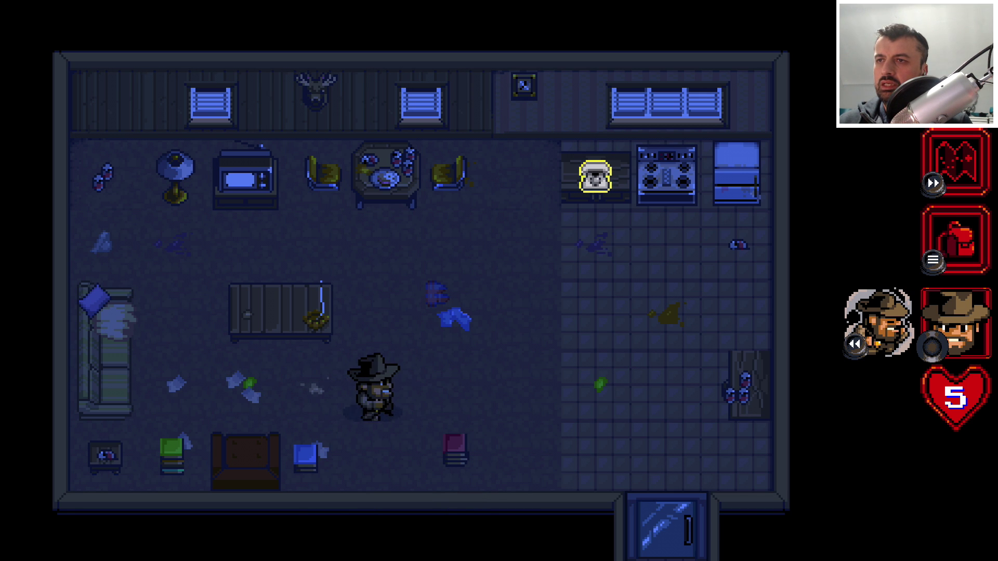
pyautogui.press('Up')
pyautogui.press('Down')
pyautogui.press('Right')
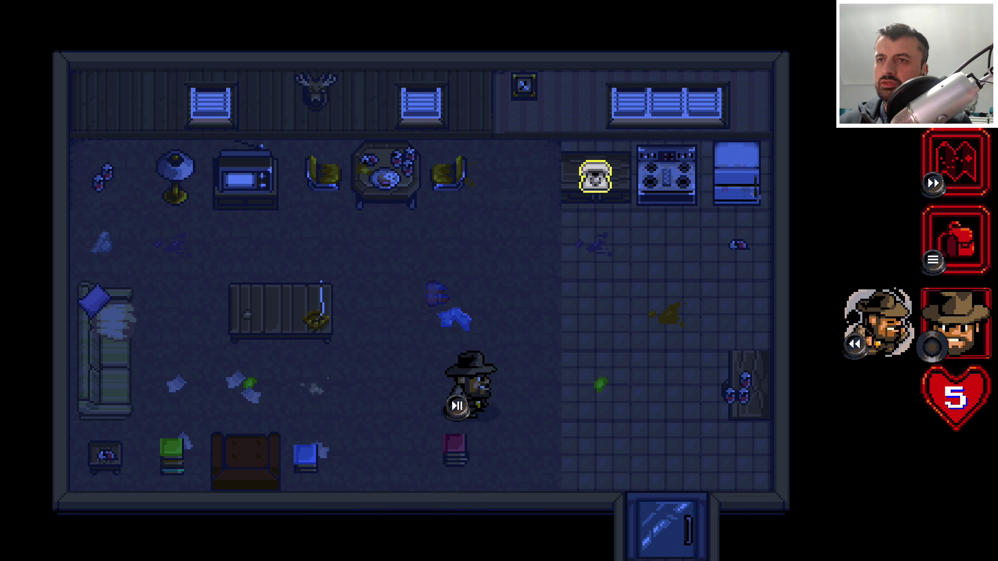
pyautogui.press('Left')
pyautogui.press('Right')
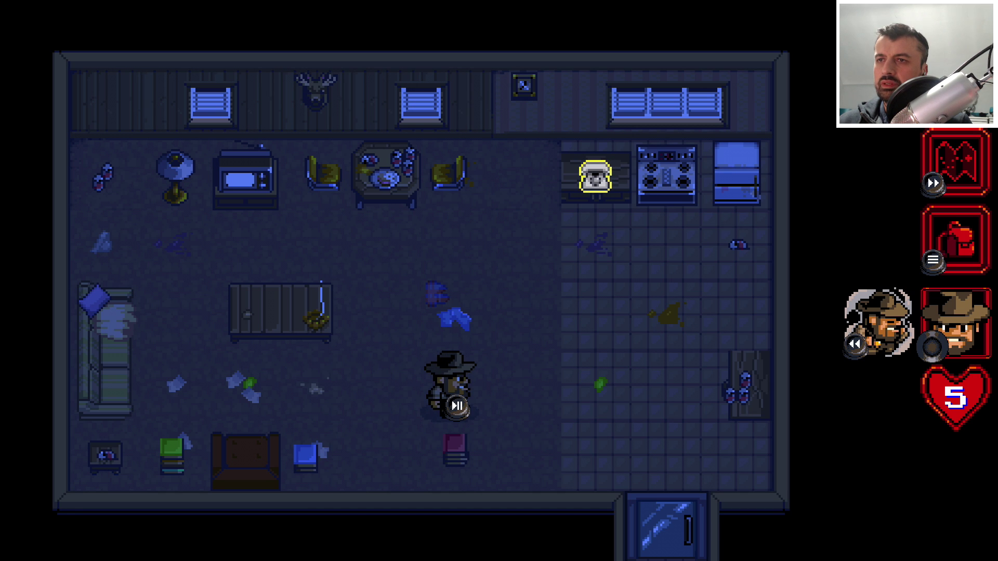
pyautogui.press('Up')
pyautogui.press('Right')
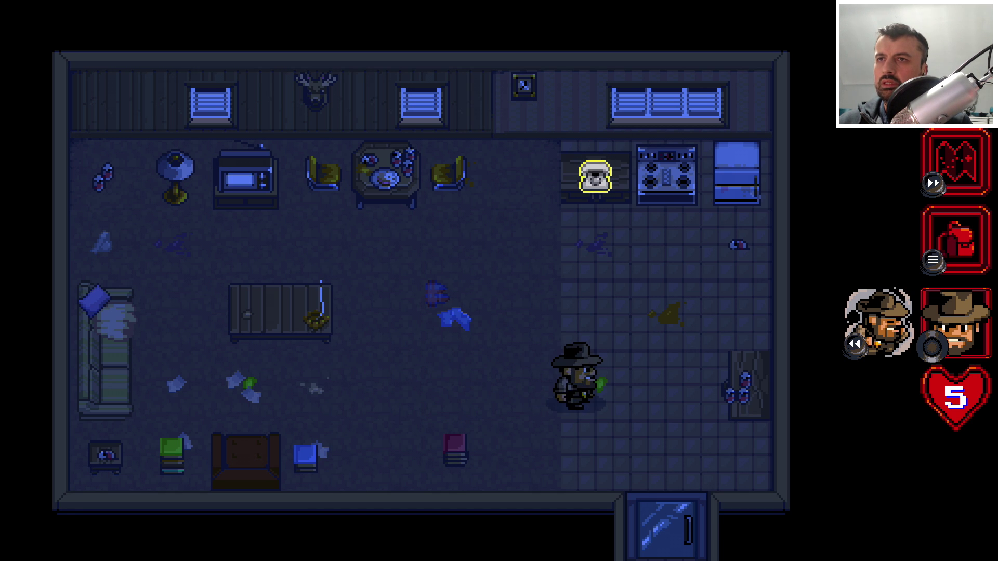
# Bring Hopper up to the highlighted kitchen telephone and answer the call.
pyautogui.press('Up')
pyautogui.press('Left')
pyautogui.press('Right')
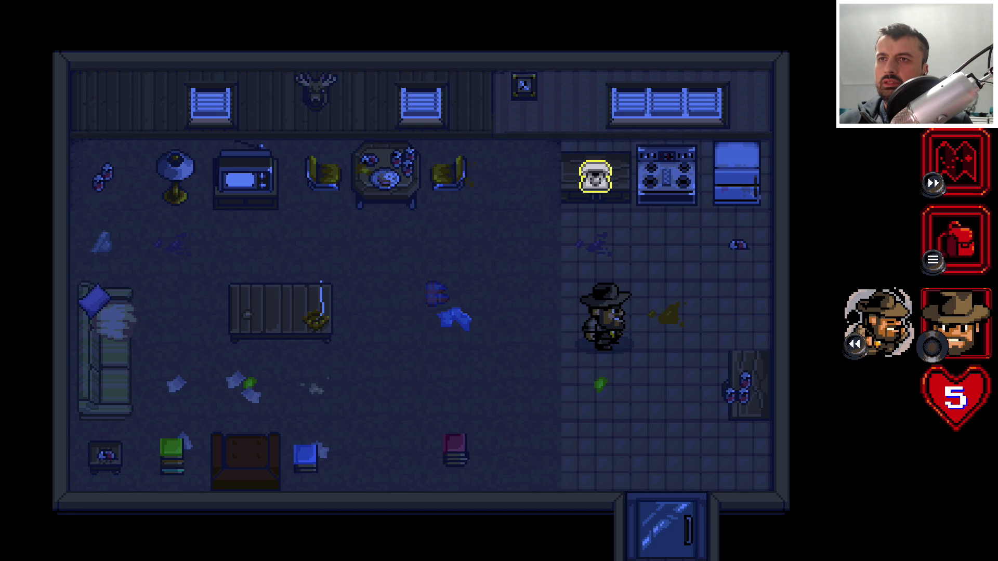
pyautogui.press('Up')
pyautogui.press('space')
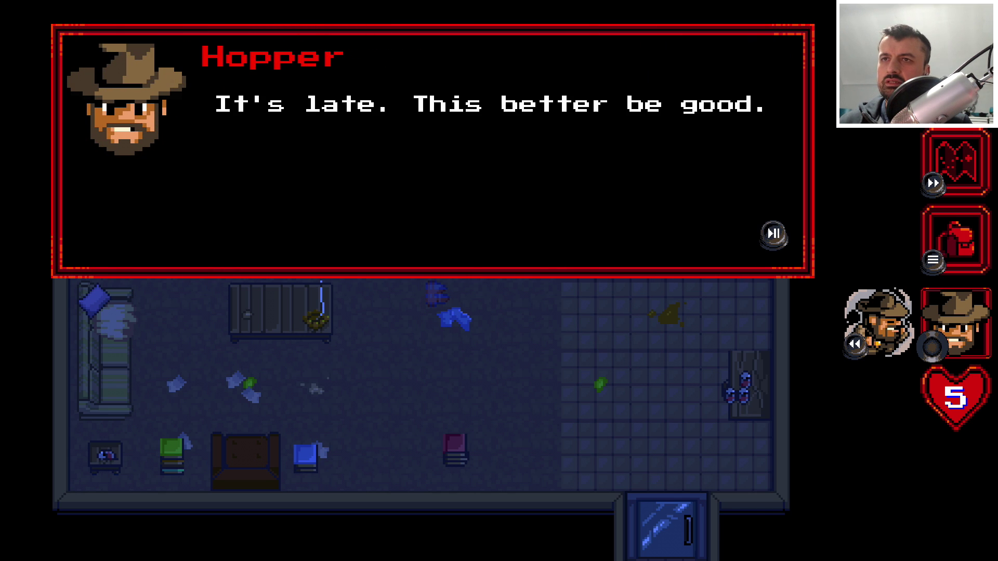
# Advance the phone conversation between Hopper and Flo to its end.
pyautogui.press('space')
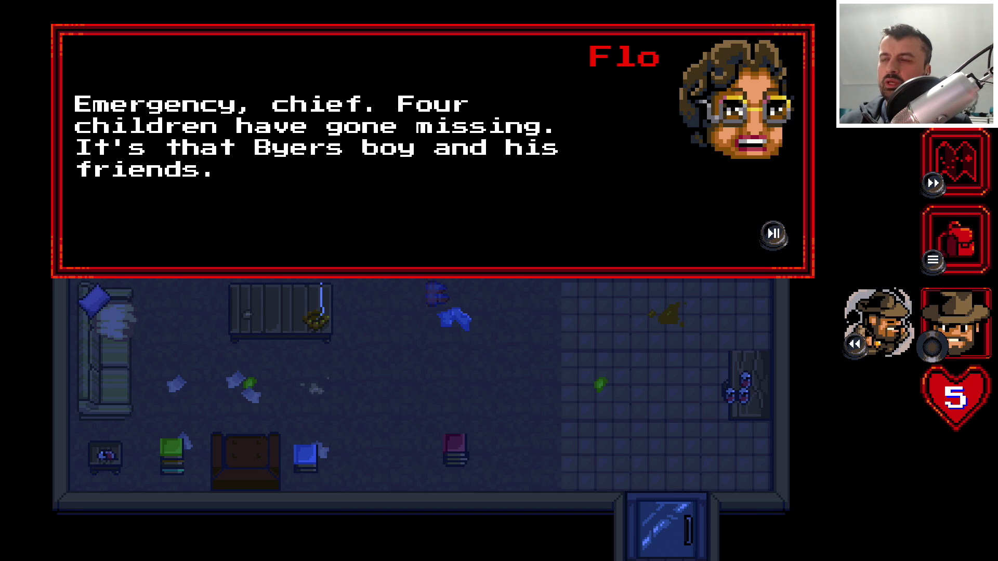
pyautogui.press('space')
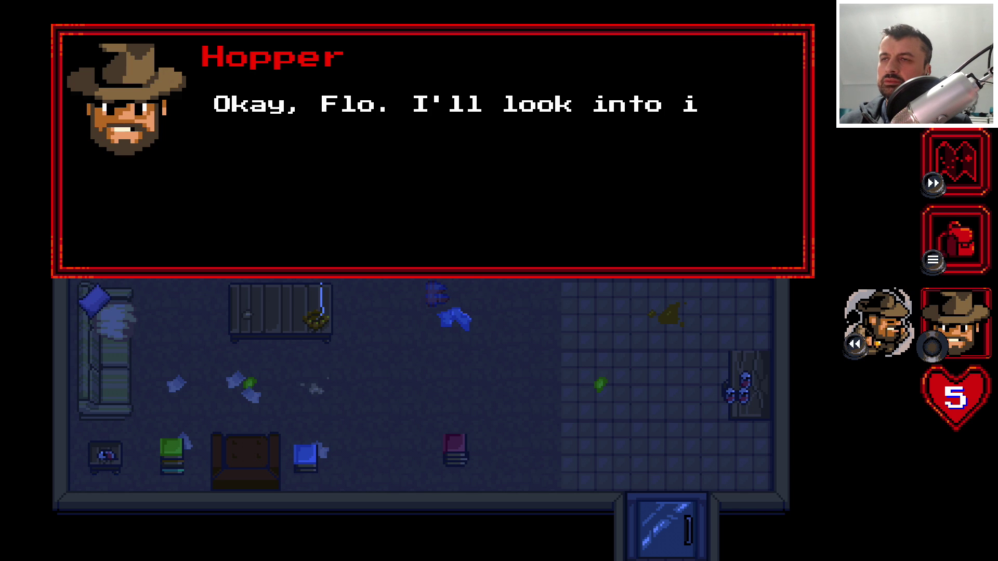
pyautogui.press('space')
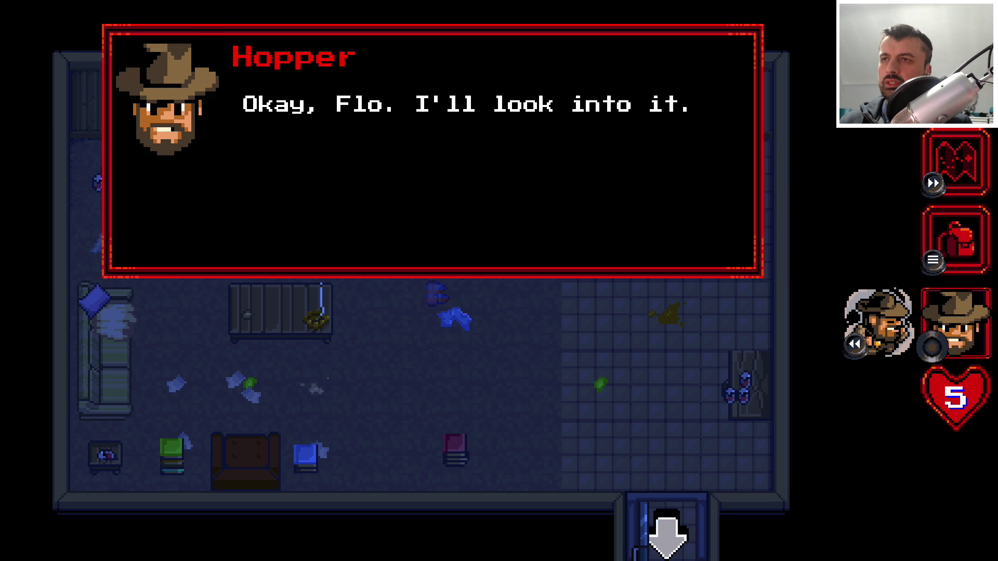
# Walk Hopper back through the kitchen and leave the house by the open door marked with an arrow.
pyautogui.press('Down')
pyautogui.press('Left')
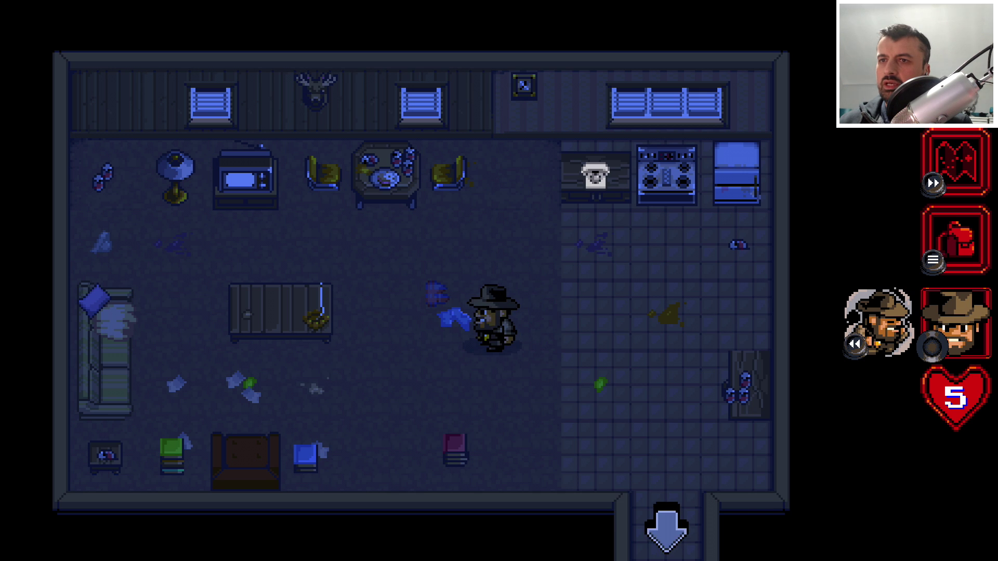
pyautogui.press('Right')
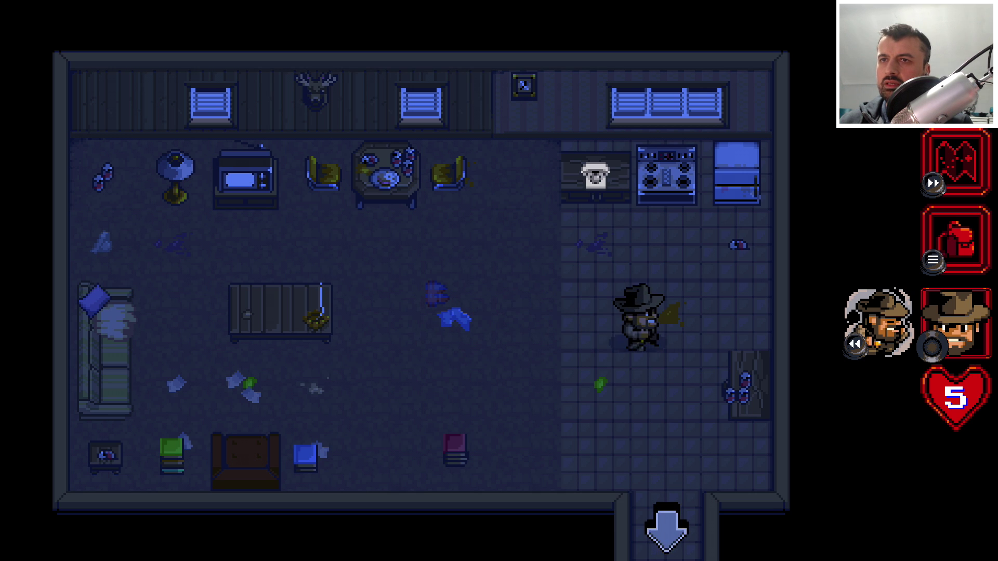
pyautogui.press('Down')
pyautogui.press('Down')
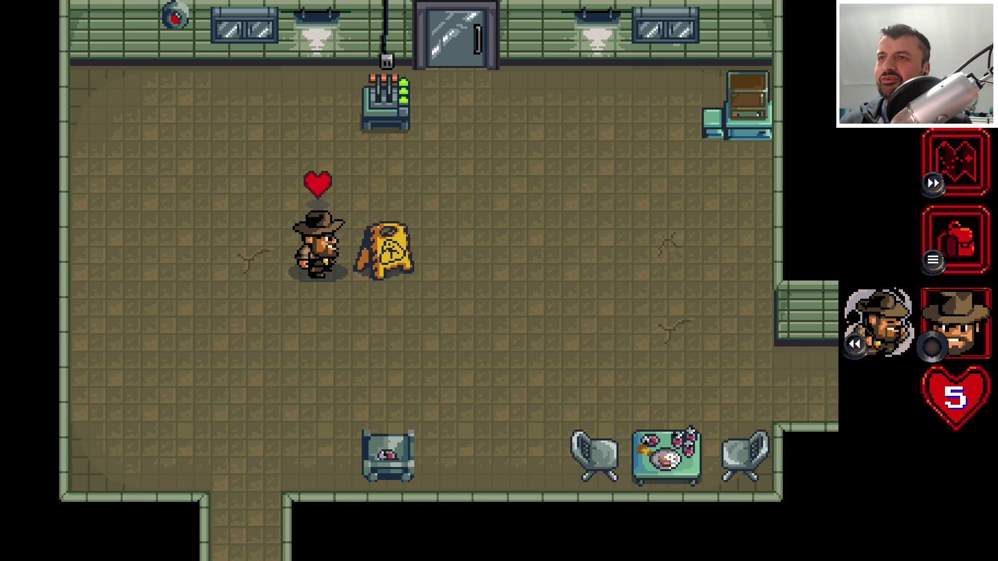
# Activate the lever machine beside the metal door and take Hopper through the opened doorway into the laser room.
pyautogui.press('Up')
pyautogui.press('space')
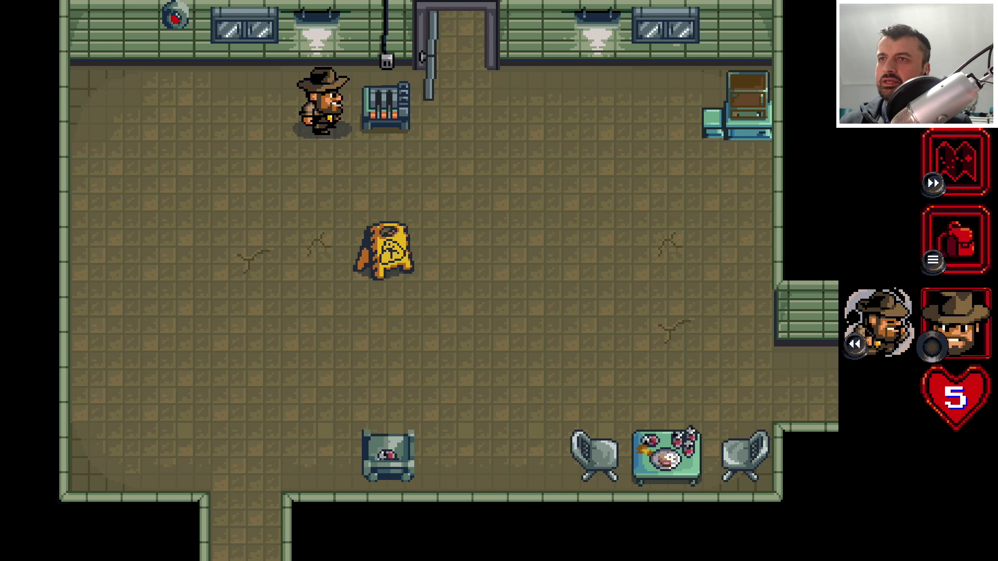
pyautogui.press('Down')
pyautogui.press('Right')
pyautogui.press('Right')
pyautogui.press('Up')
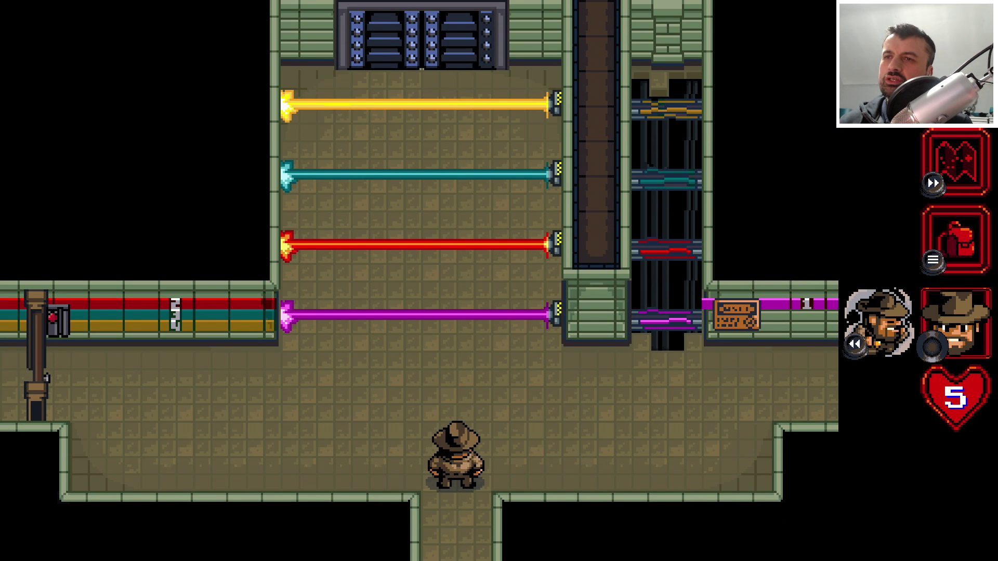
# Walk Hopper around the floor in front of the coloured laser beams to explore the room.
pyautogui.press('Up')
pyautogui.press('Left')
pyautogui.press('Down')
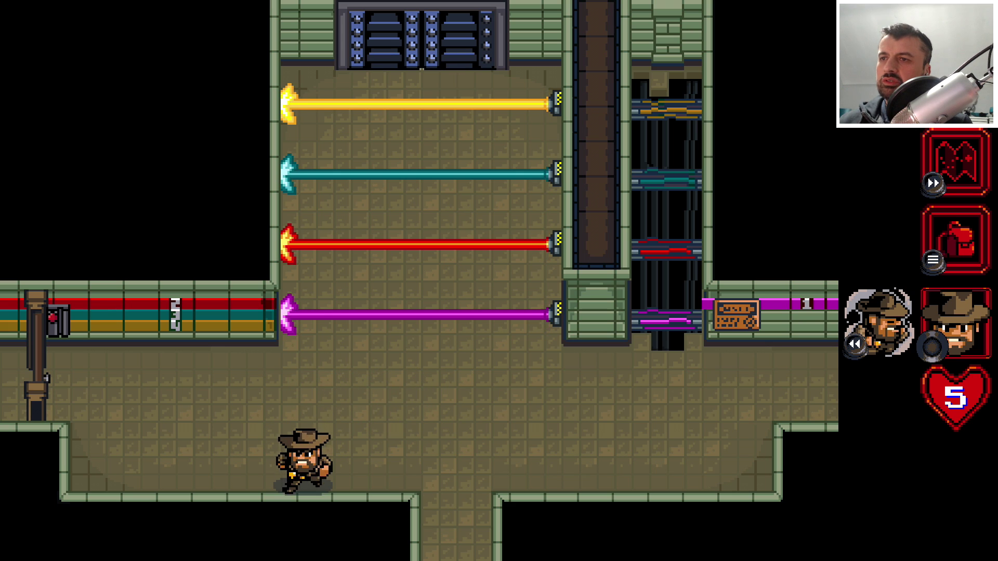
pyautogui.press('Left')
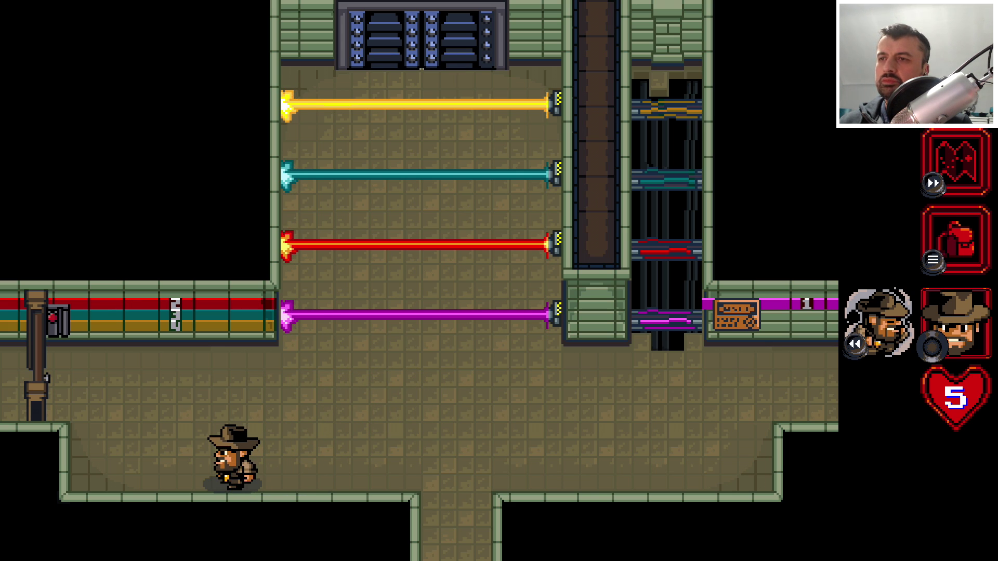
pyautogui.press('Right')
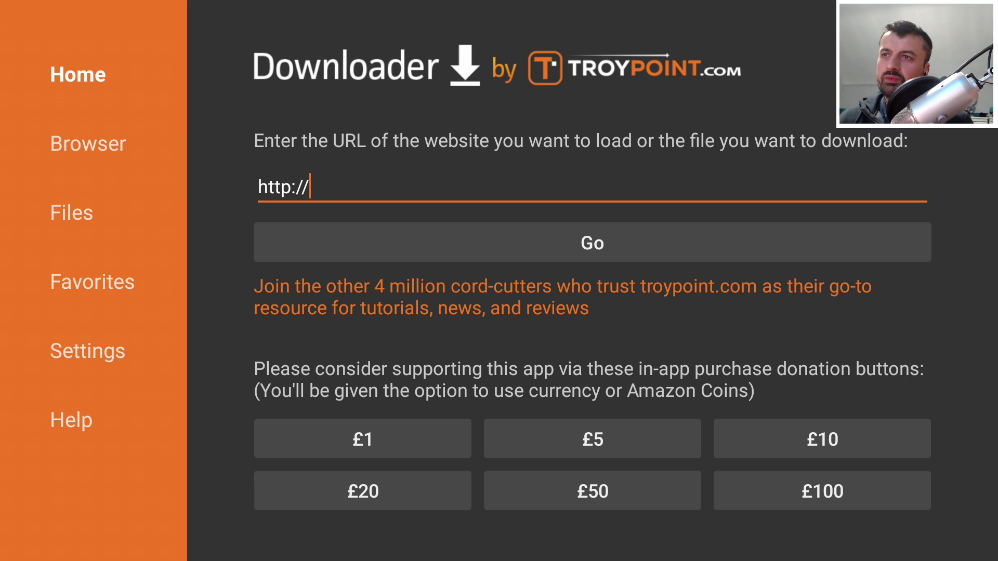
pyautogui.press('Return')
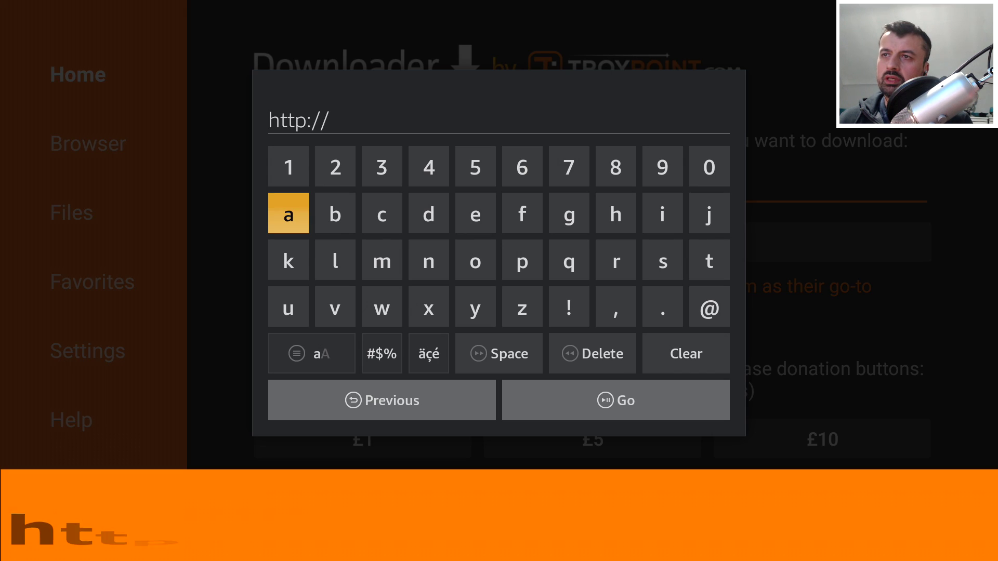
pyautogui.press('Right')
pyautogui.press('Return')
pyautogui.press('Right')
pyautogui.press('Right')
pyautogui.press('Right')
pyautogui.press('Right')
pyautogui.press('Right')
pyautogui.press('Right')
pyautogui.press('Right')
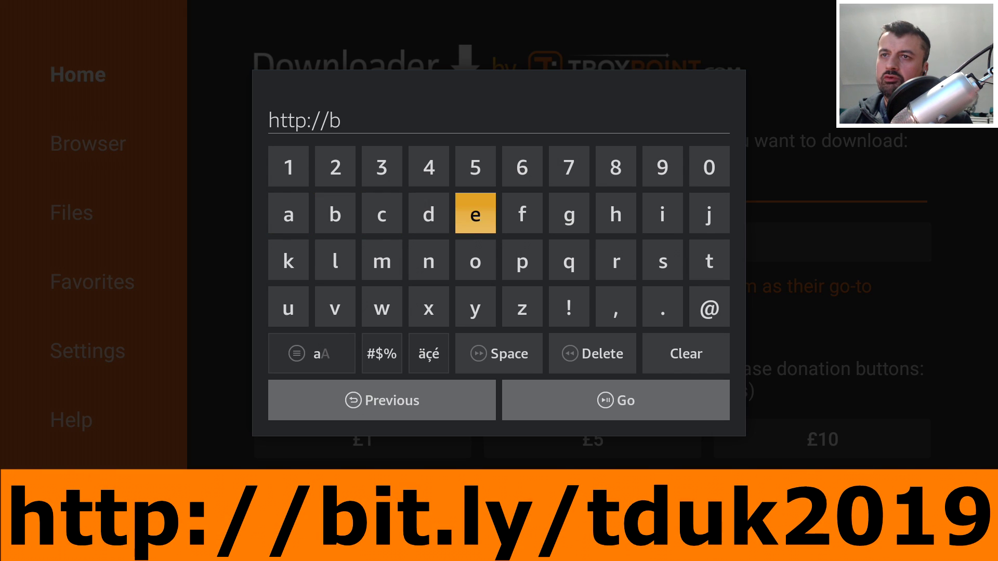
pyautogui.press('Return')
pyautogui.press('Down')
pyautogui.press('Right')
pyautogui.press('Return')
pyautogui.press('Down')
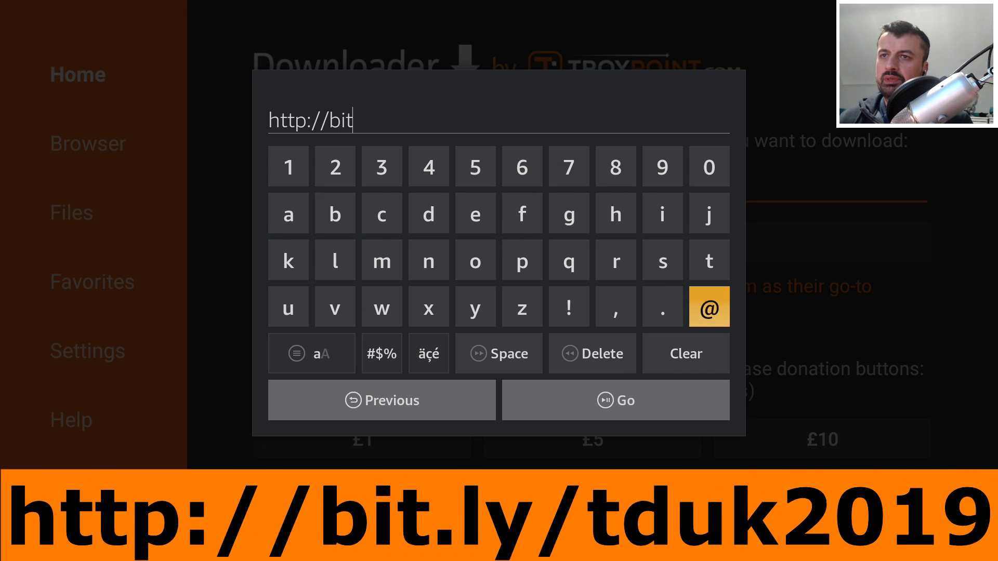
pyautogui.press('Left')
pyautogui.press('Left')
pyautogui.press('Left')
pyautogui.press('Left')
pyautogui.press('Left')
pyautogui.press('Left')
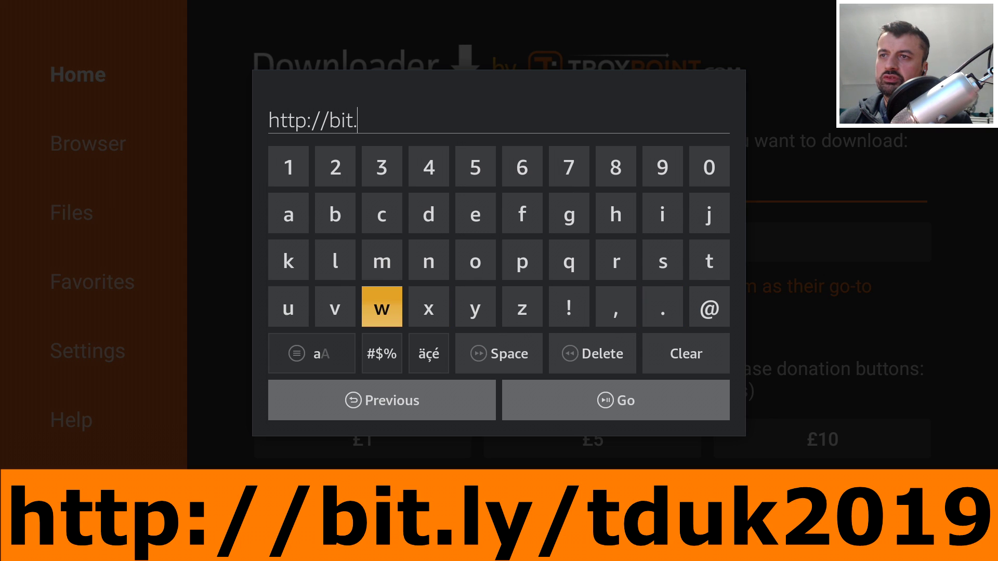
pyautogui.press('Up')
pyautogui.press('Left')
pyautogui.press('Return')
pyautogui.press('Right')
pyautogui.press('Right')
pyautogui.press('Right')
pyautogui.press('Right')
pyautogui.press('Right')
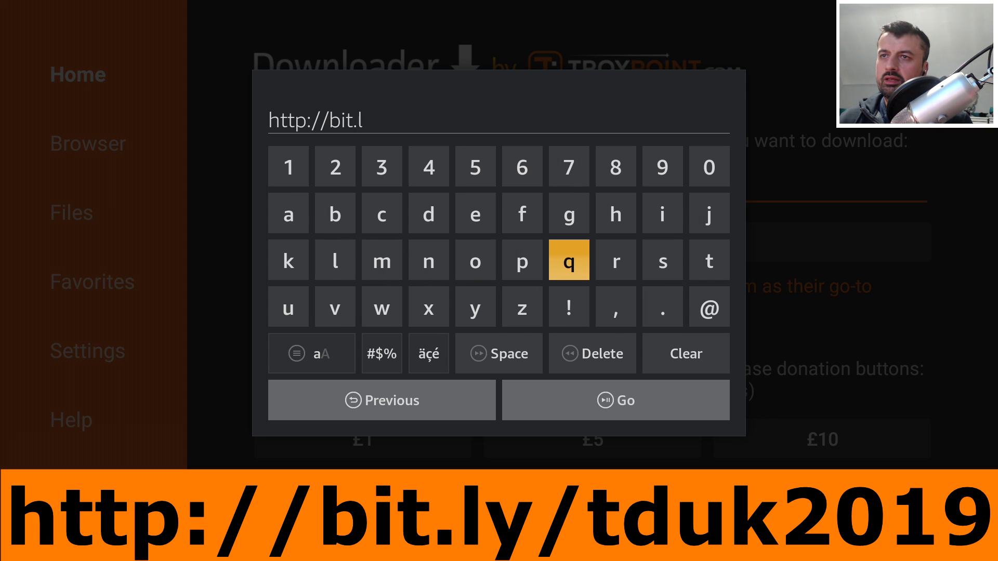
pyautogui.press('Left')
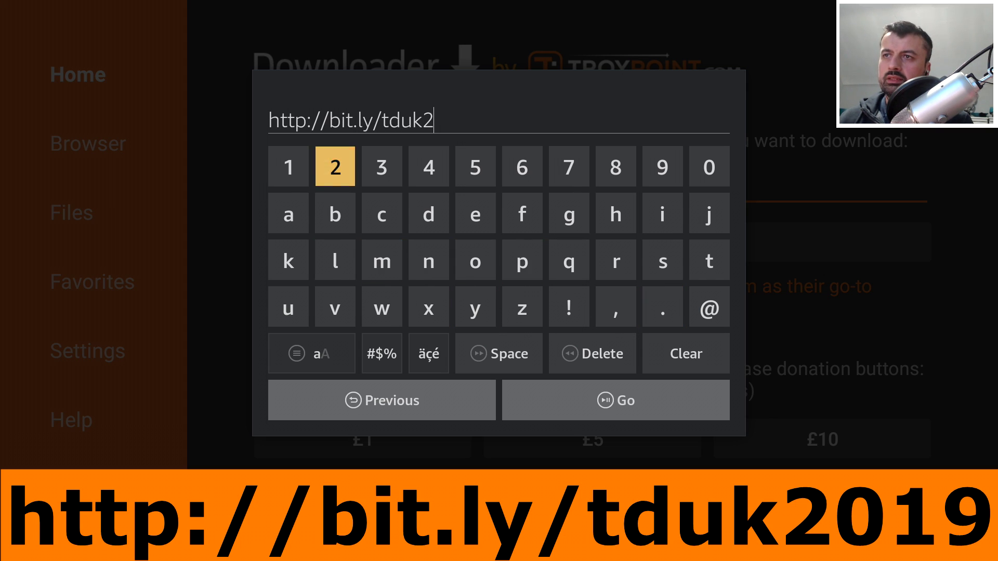
pyautogui.press('Right')
pyautogui.press('Right')
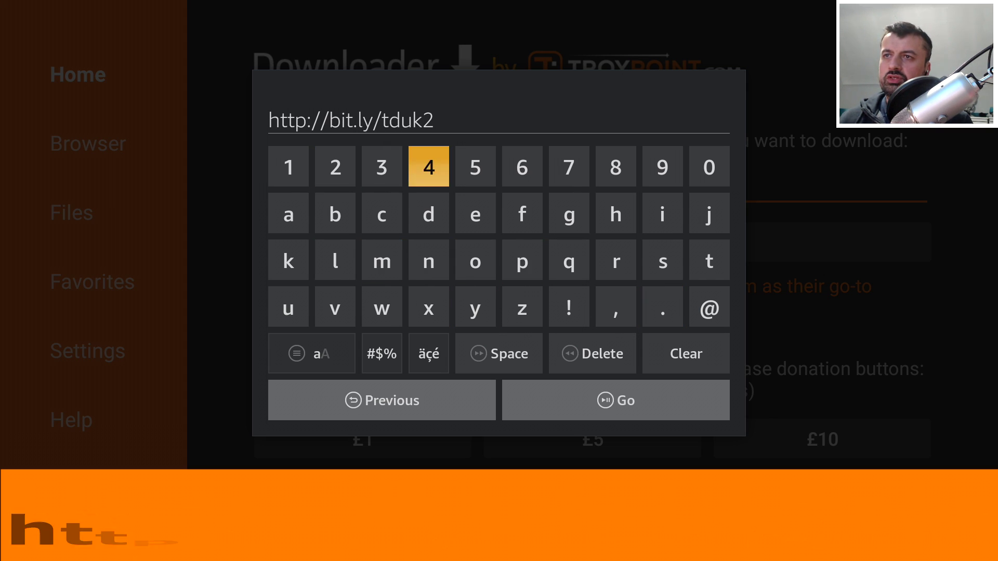
pyautogui.press('Right')
pyautogui.press('Right')
pyautogui.press('Right')
pyautogui.press('Right')
pyautogui.press('Right')
pyautogui.press('Right')
pyautogui.press('Return')
pyautogui.press('Right')
pyautogui.press('Return')
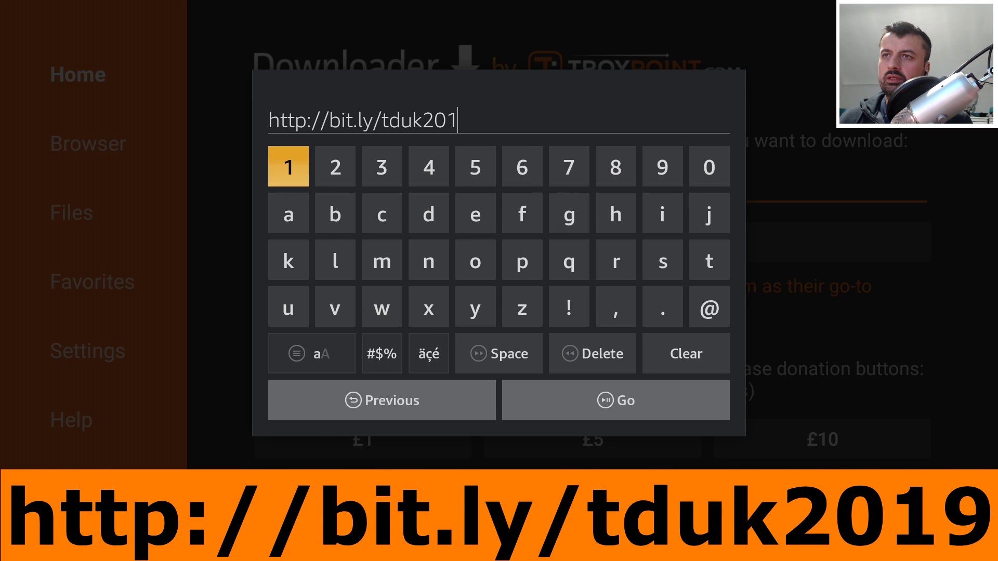
pyautogui.press('Left')
pyautogui.press('Left')
pyautogui.press('Down')
pyautogui.press('Down')
pyautogui.press('Down')
pyautogui.press('Down')
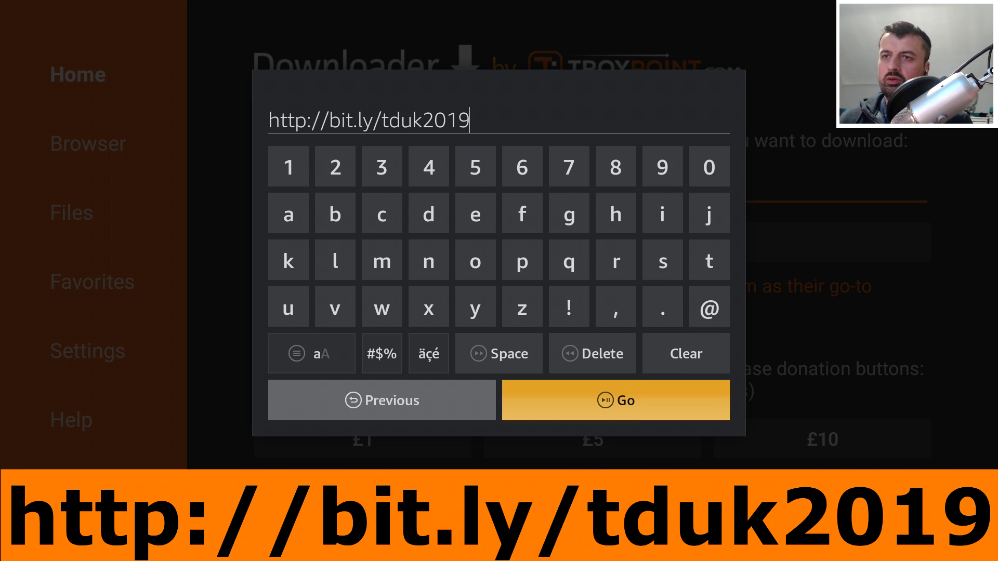
pyautogui.press('Return')
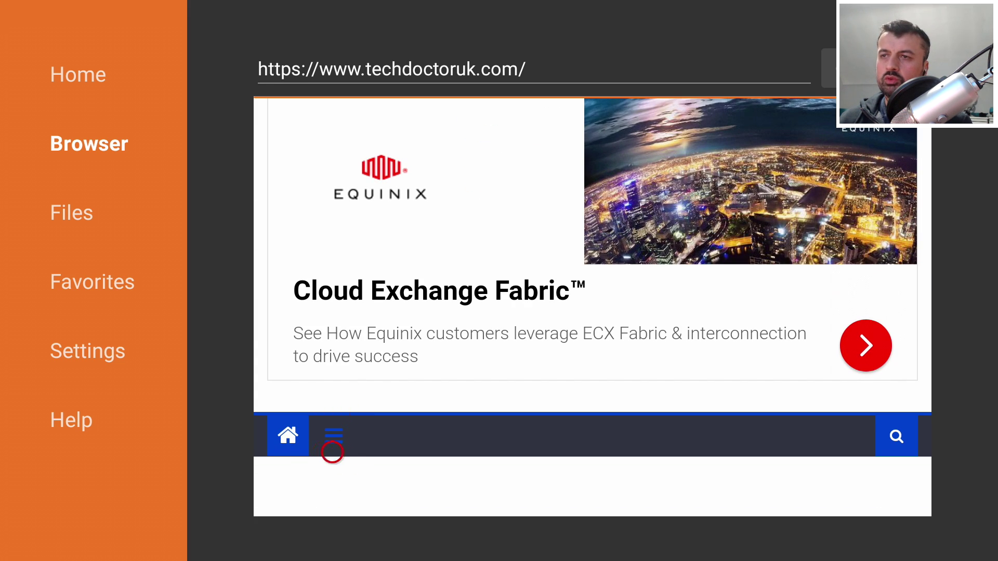
# Go to the website's Tutorials section and open the 5 Amazing Firestick Apps (March 2020) article.
pyautogui.click(332, 427)
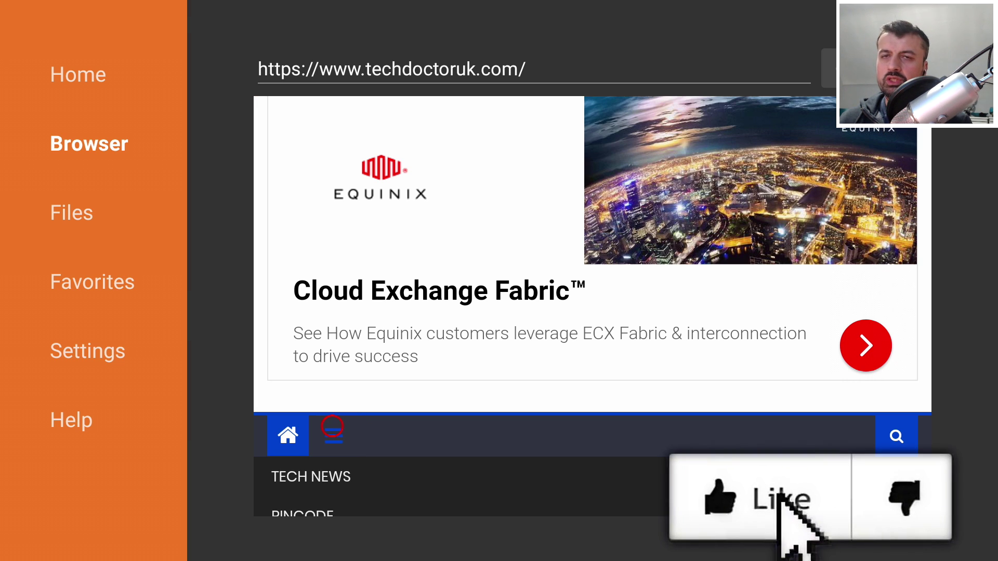
pyautogui.scroll(-2, 332, 467)
pyautogui.scroll(-3, 332, 495)
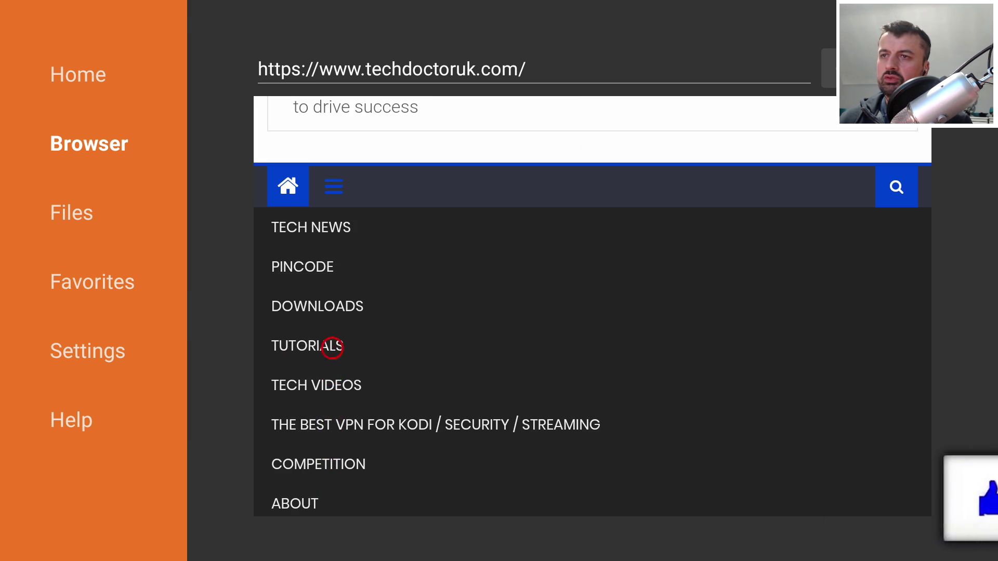
pyautogui.click(332, 347)
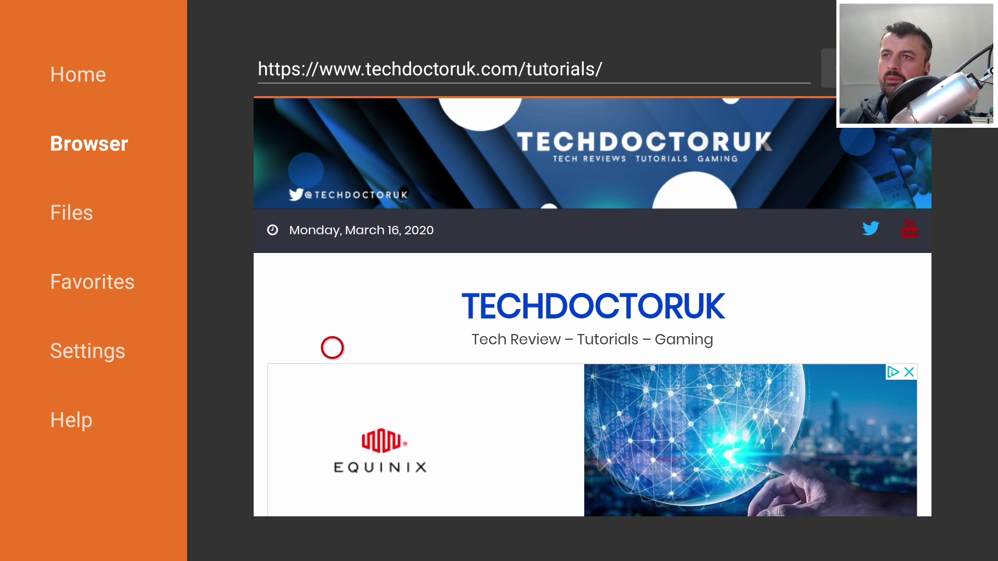
pyautogui.click(333, 347)
# Look through the article's HayStack TV and X-plore File Manager entries as far as the X-plore download link.
pyautogui.scroll(-5, 513, 496)
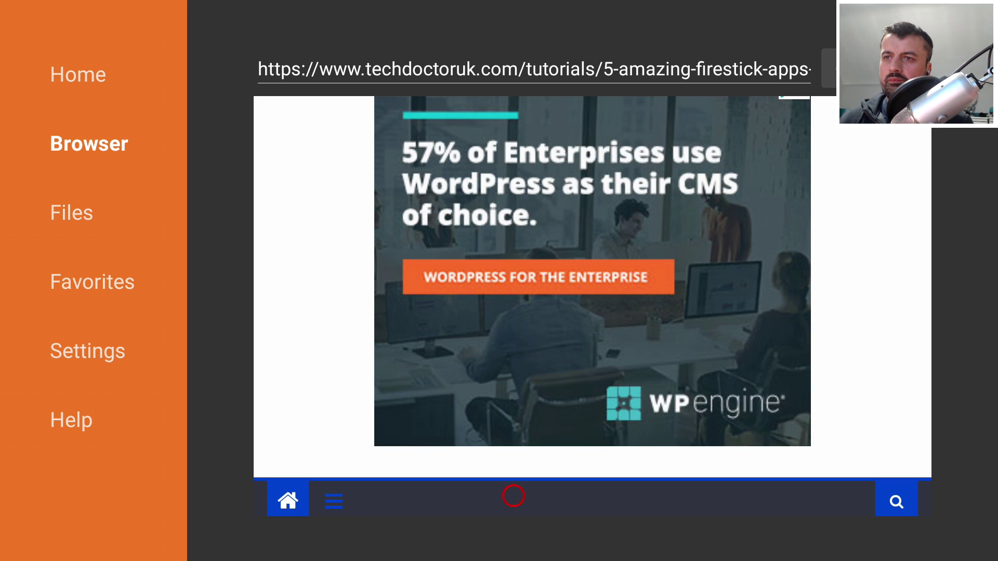
pyautogui.scroll(-6, 514, 496)
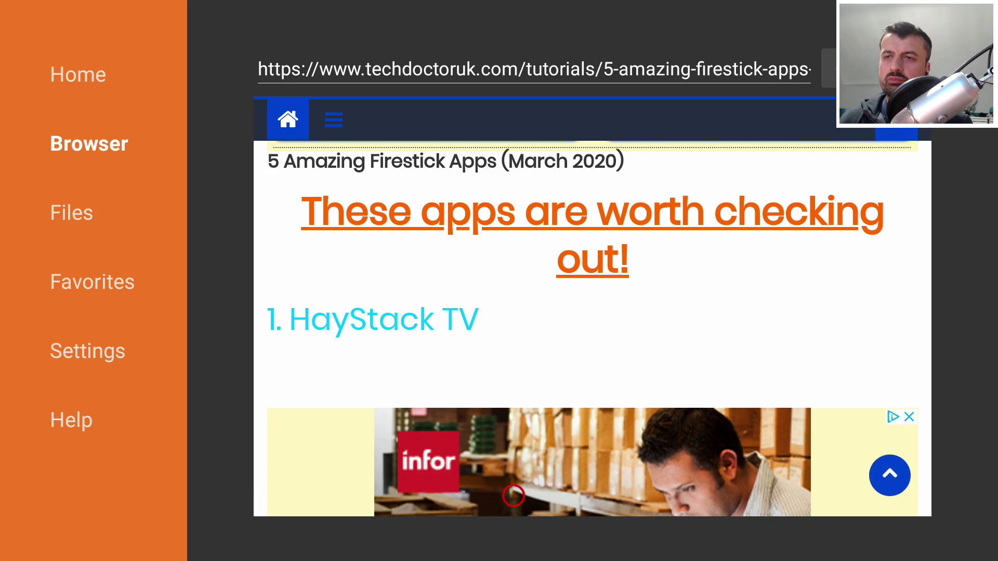
pyautogui.scroll(-6, 514, 489)
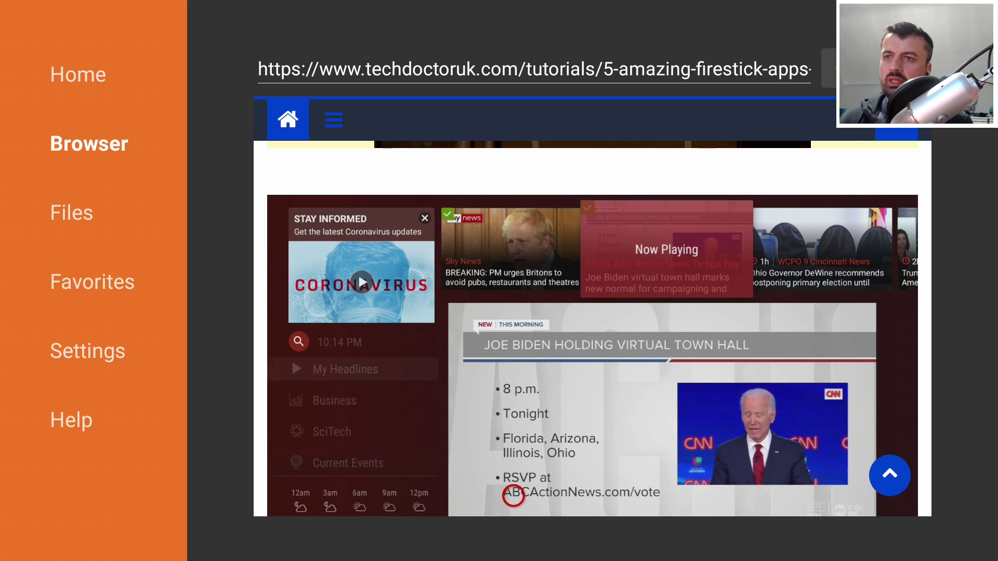
pyautogui.scroll(6, 513, 496)
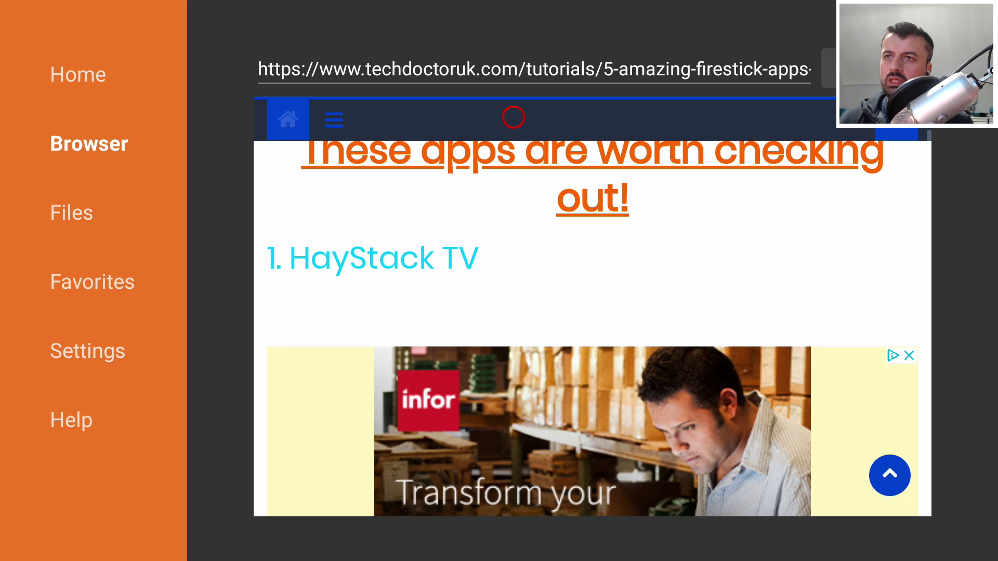
pyautogui.scroll(-3, 512, 290)
pyautogui.scroll(-5, 513, 489)
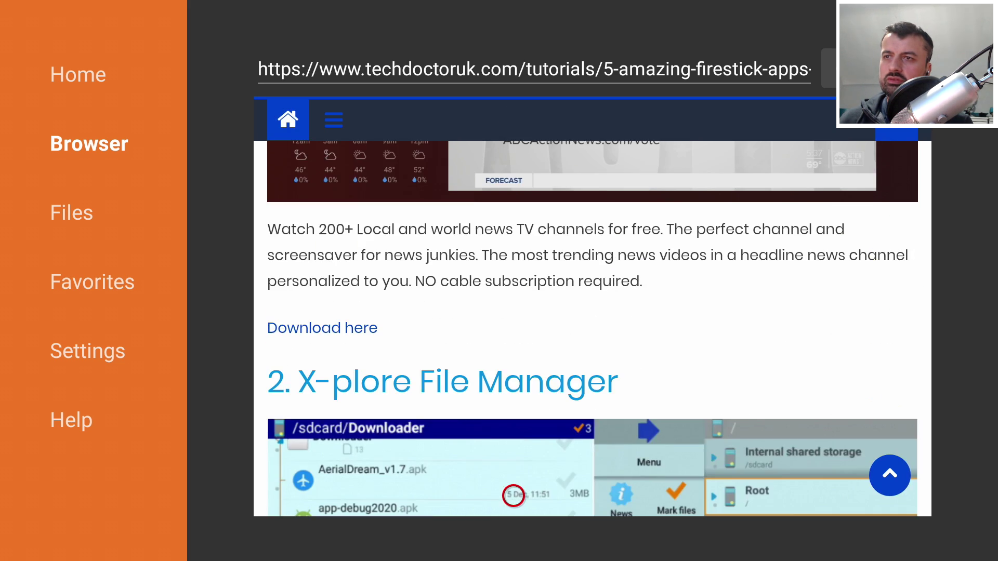
pyautogui.scroll(1, 515, 392)
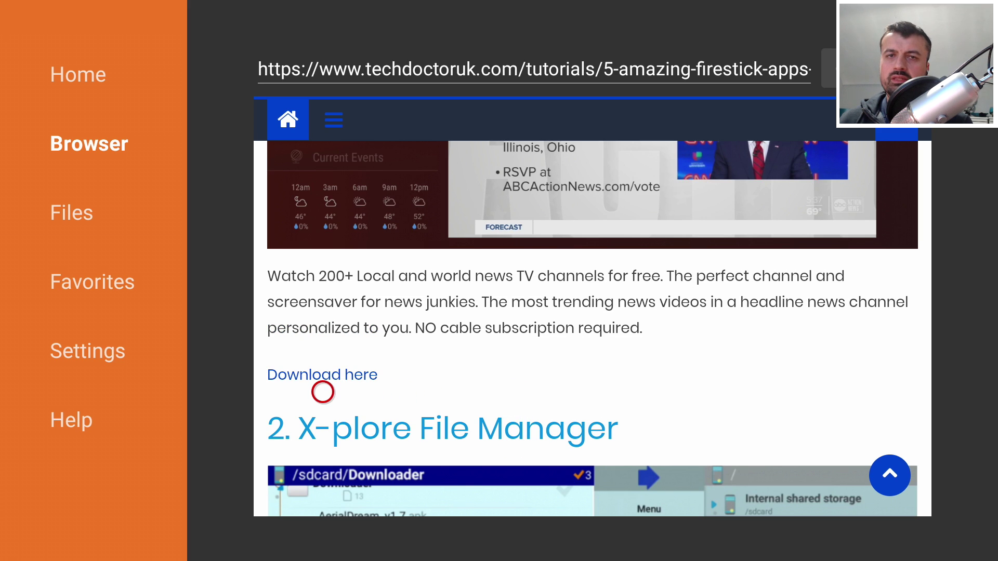
pyautogui.scroll(-3, 322, 490)
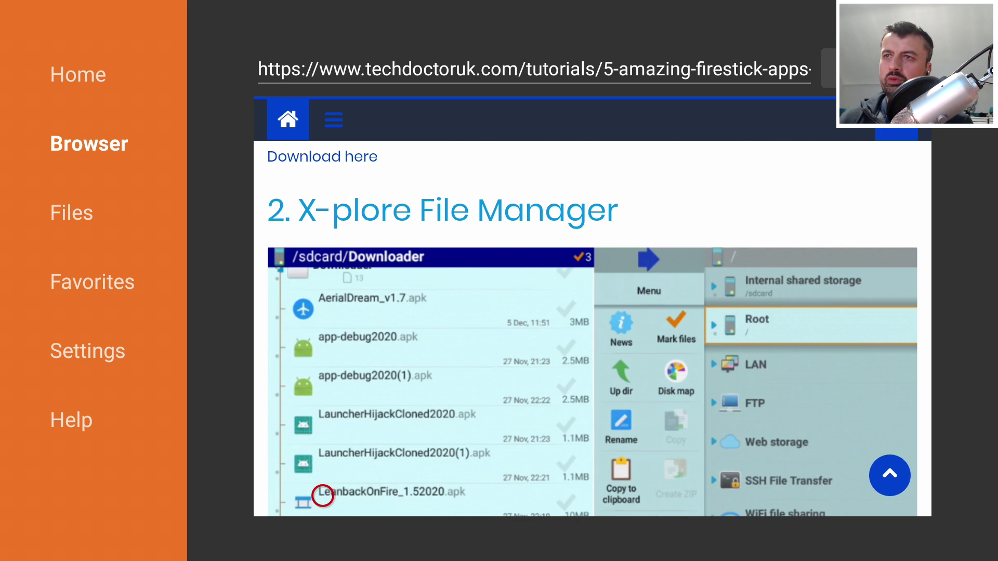
pyautogui.scroll(-6, 322, 496)
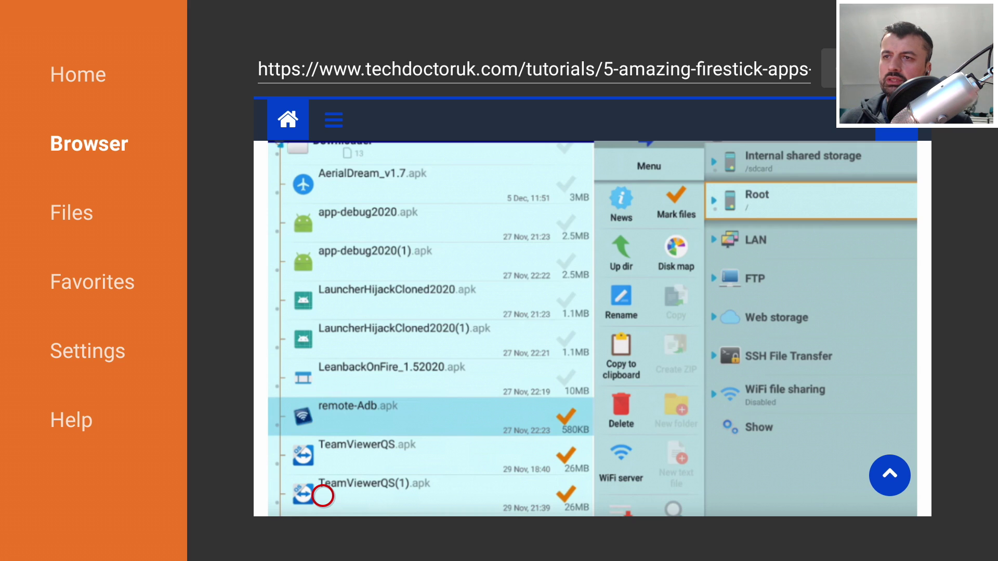
pyautogui.scroll(-3, 323, 496)
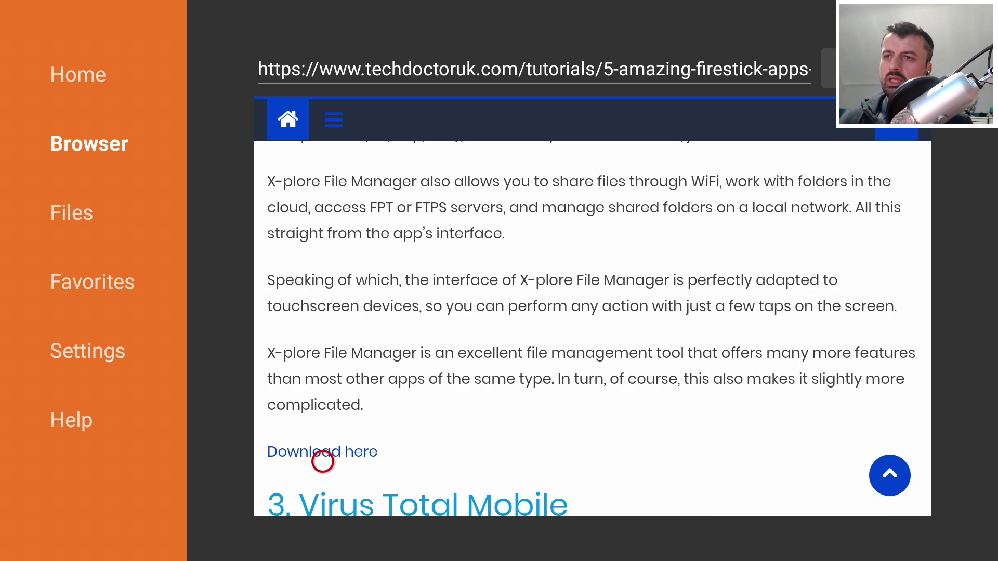
# Download X-plore through the article's link for it and install the app update.
pyautogui.click(322, 461)
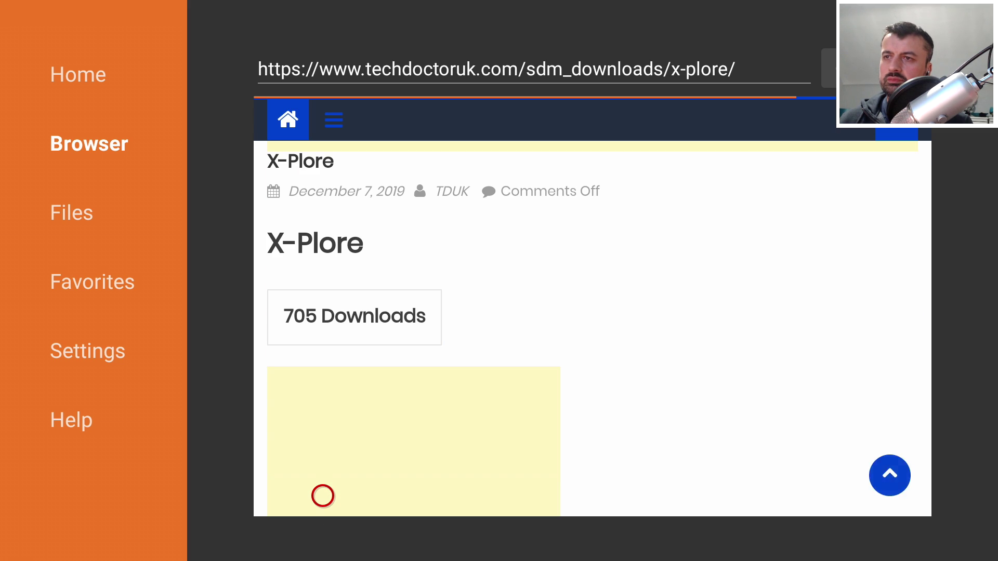
pyautogui.scroll(-3, 322, 495)
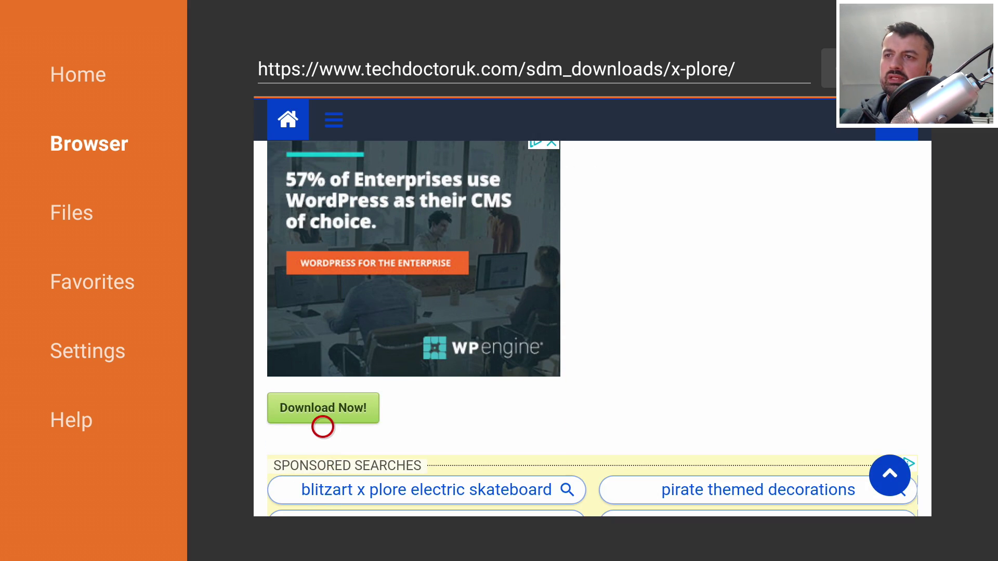
pyautogui.click(322, 407)
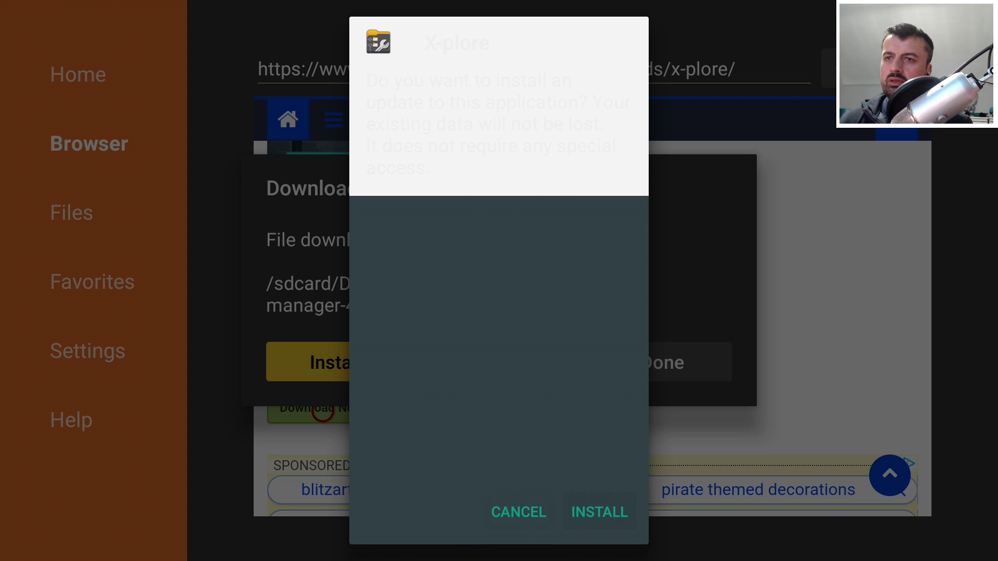
pyautogui.press('Return')
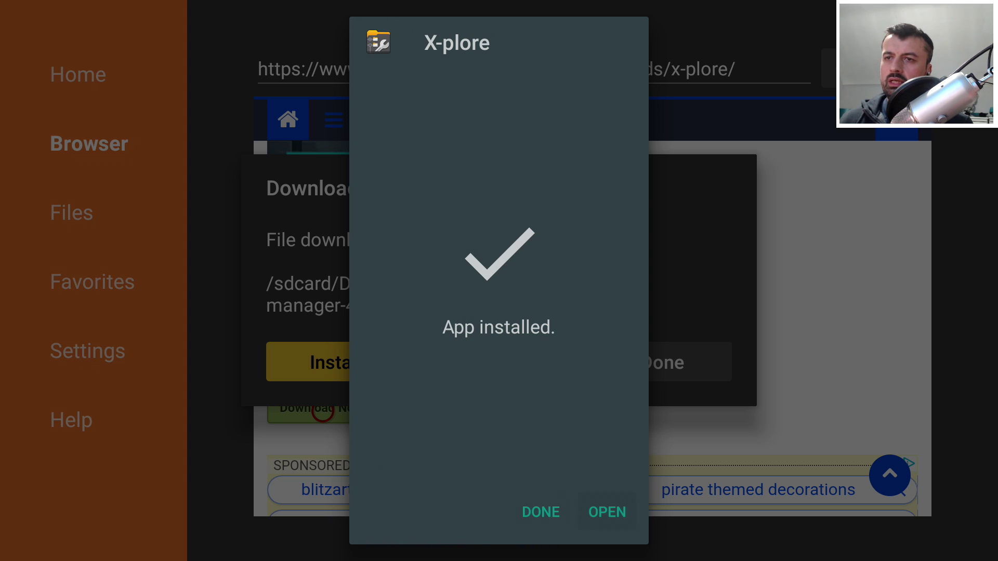
# Open the installed X-plore app, and return to the Fire TV home screen.
pyautogui.press('Return')
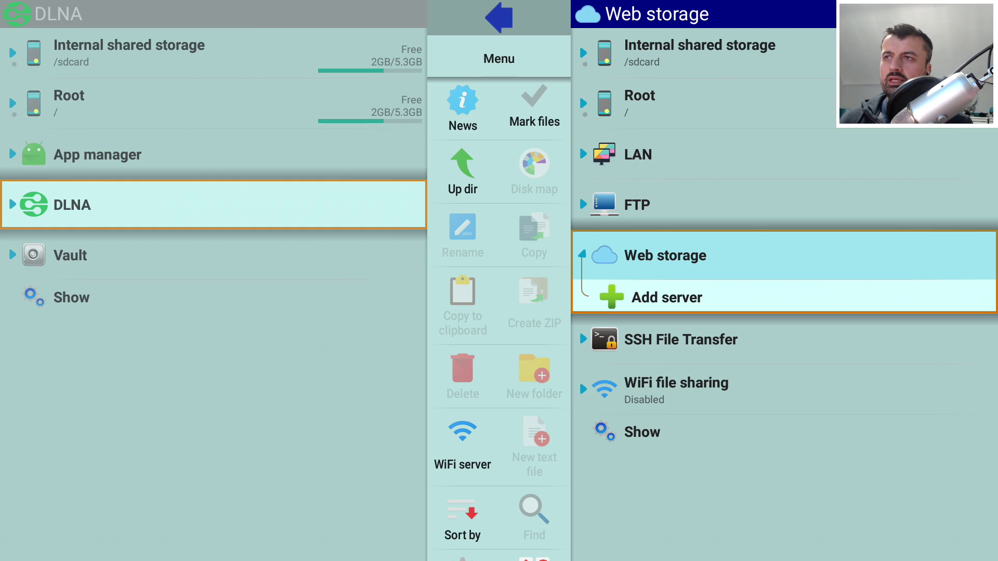
pyautogui.press('Home')
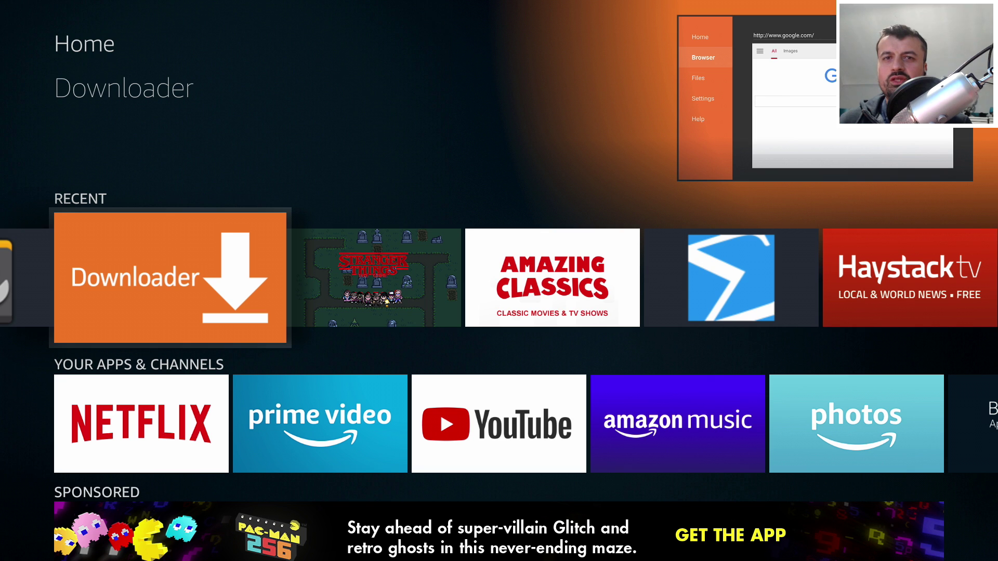